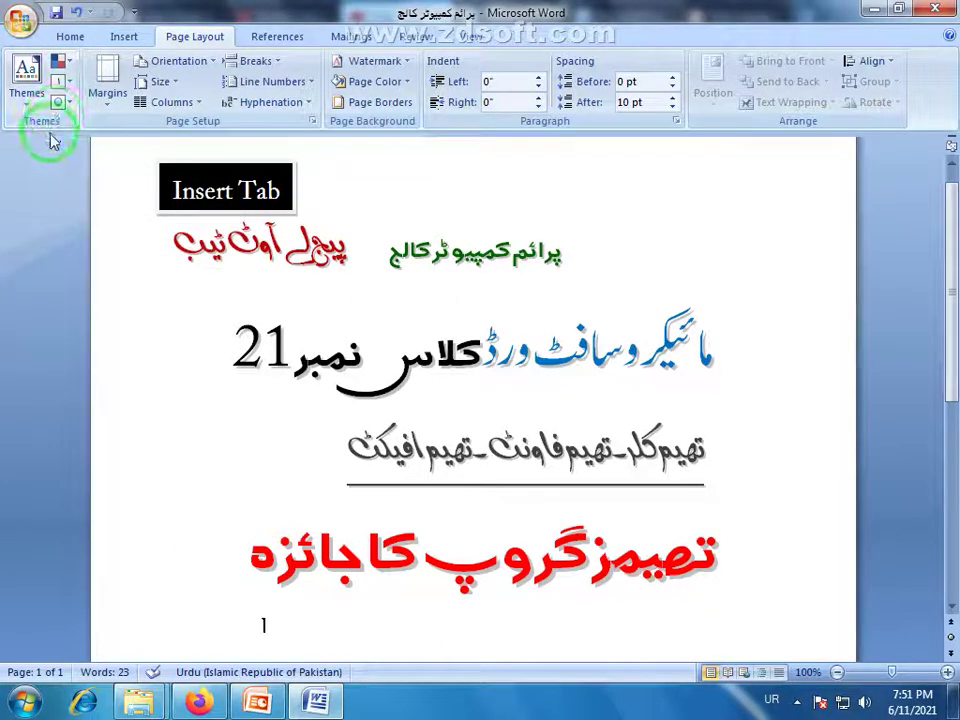
- Open a new blank Word document from the desktop, maximize its window and set the zoom to 100%
mouse_move(53, 141)
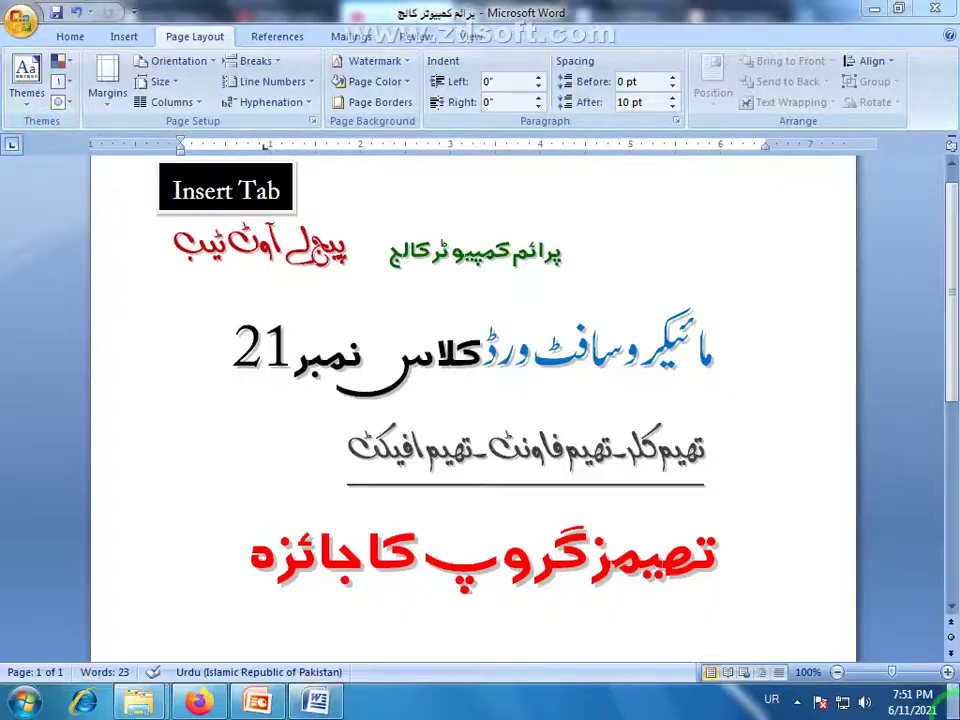
key("super+d")
double_click(138, 163)
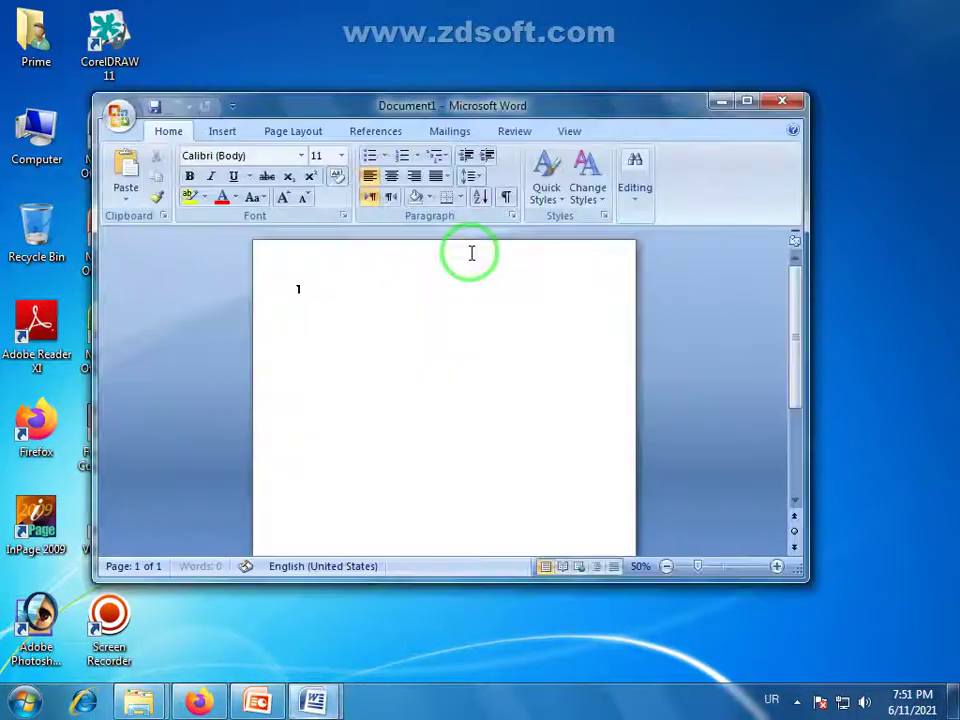
double_click(556, 112)
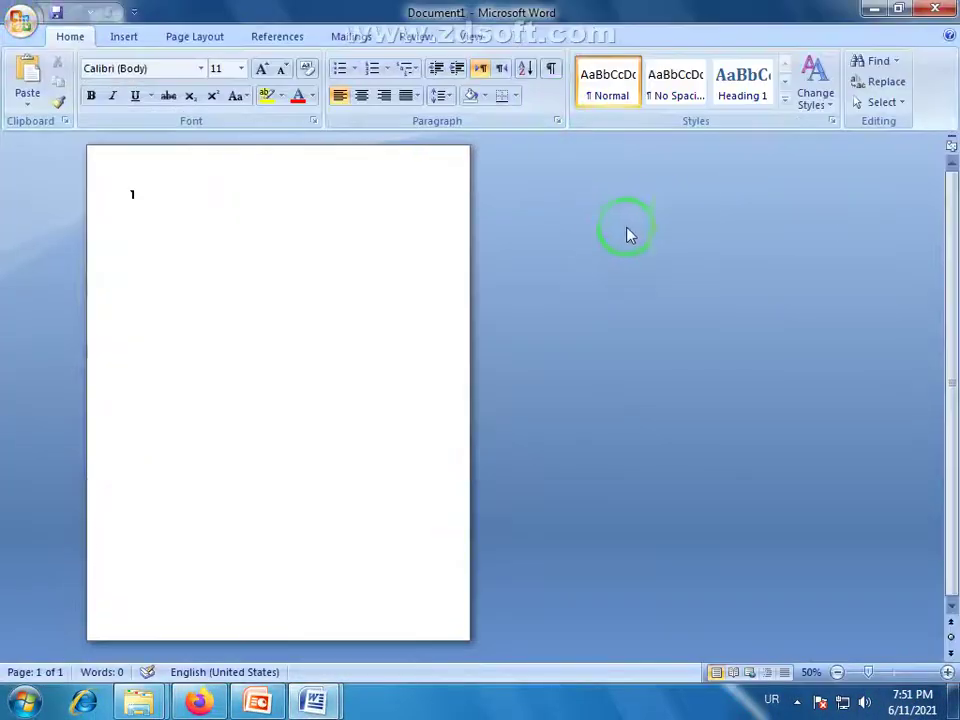
left_click(892, 673)
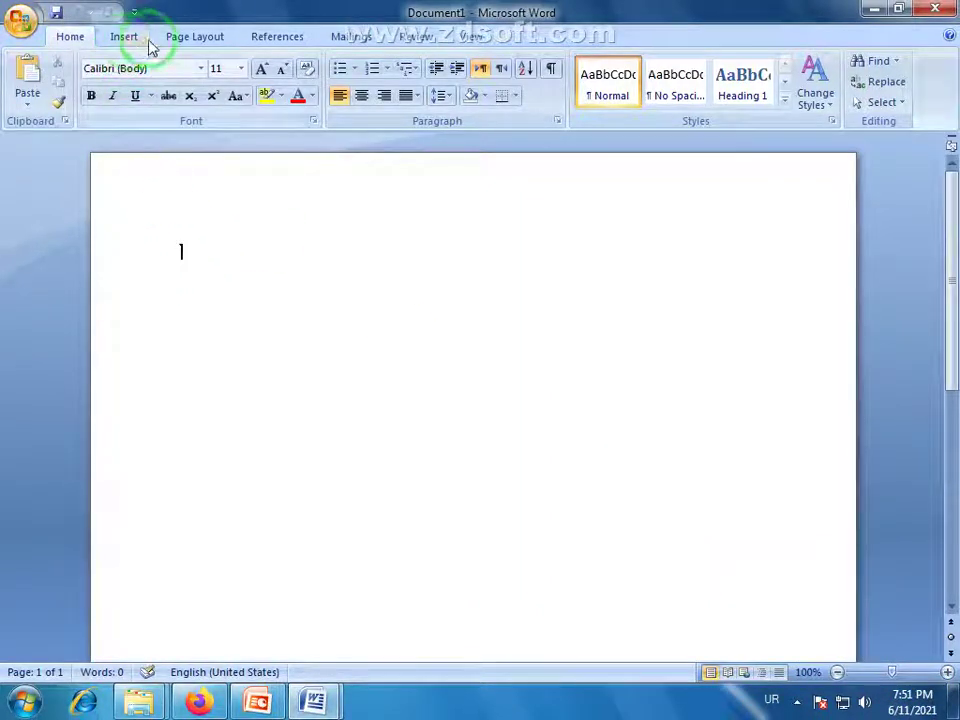
- Switch the keyboard language to English and generate sample paragraphs in the blank document with =rand(2,5)
left_click(180, 36)
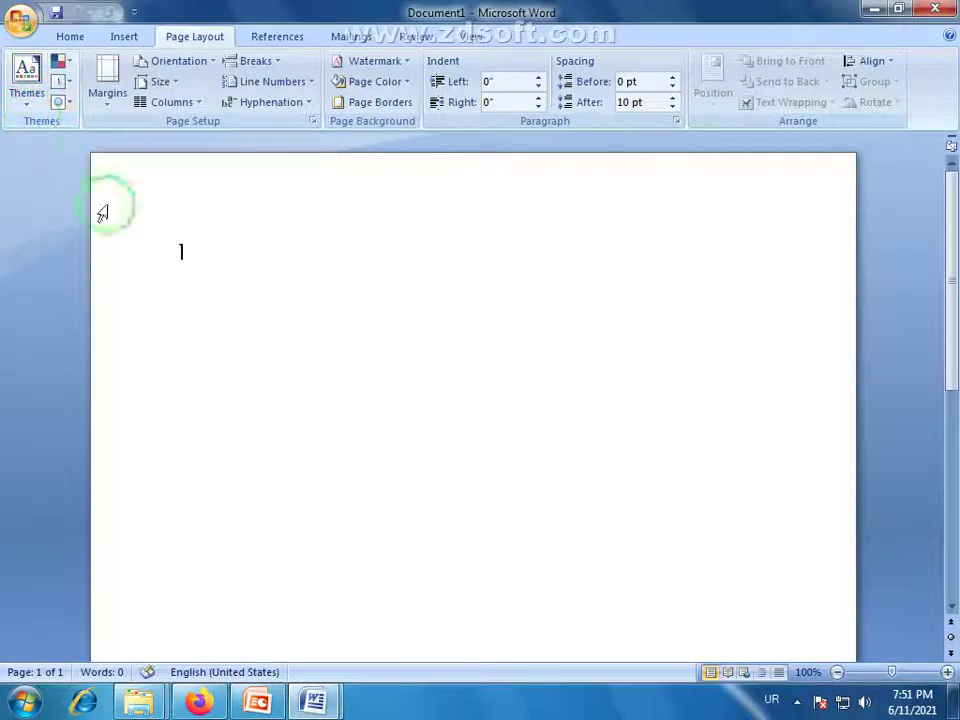
left_click(71, 37)
left_click(180, 260)
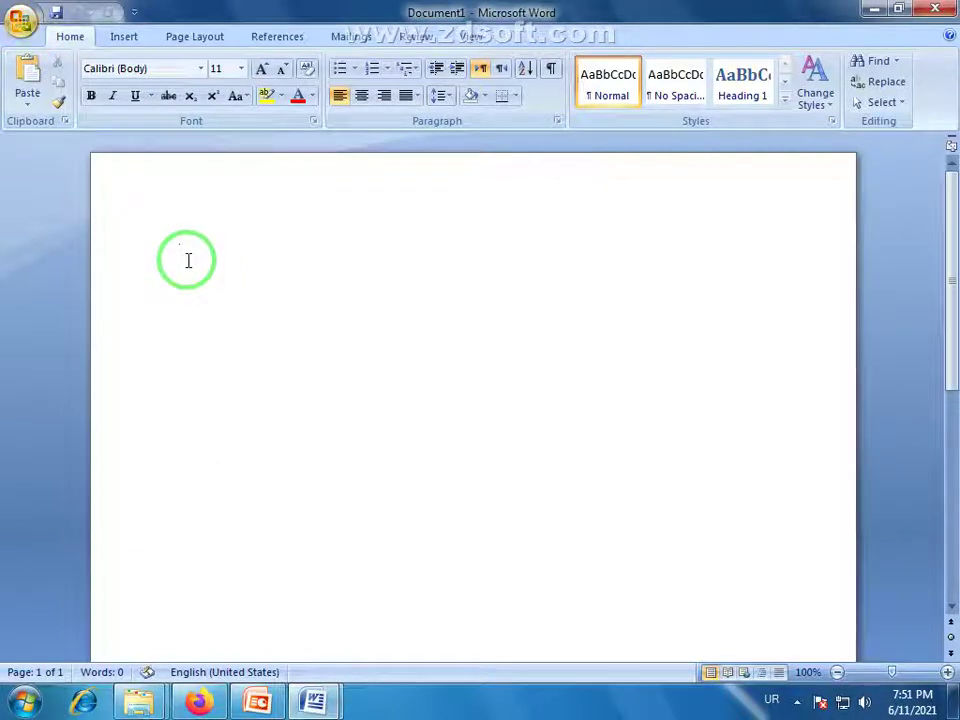
left_click(197, 40)
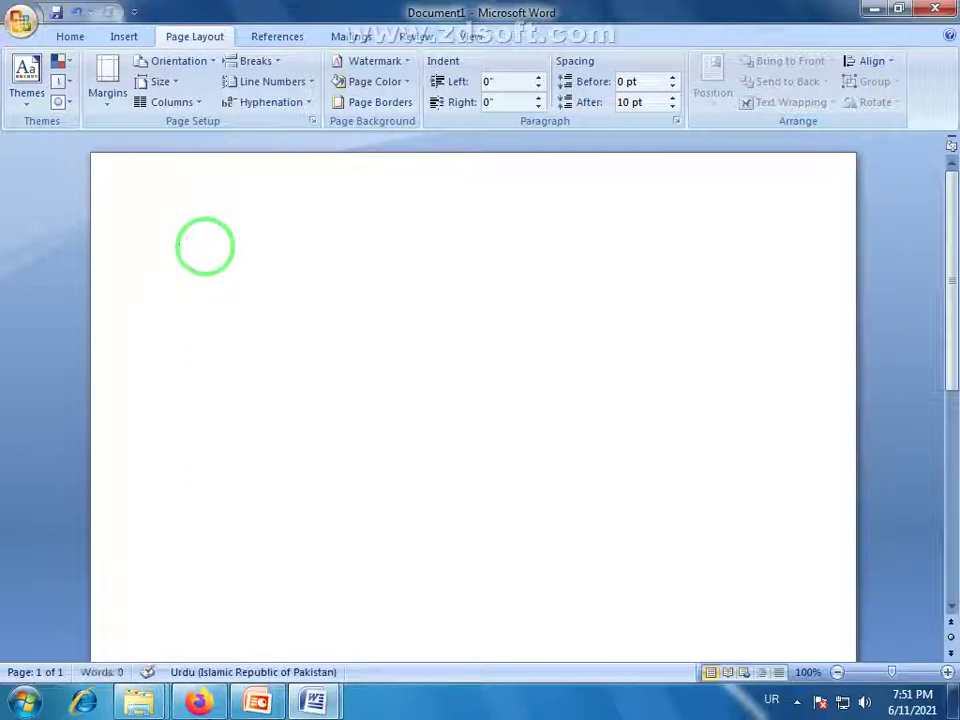
left_click(771, 699)
left_click(790, 647)
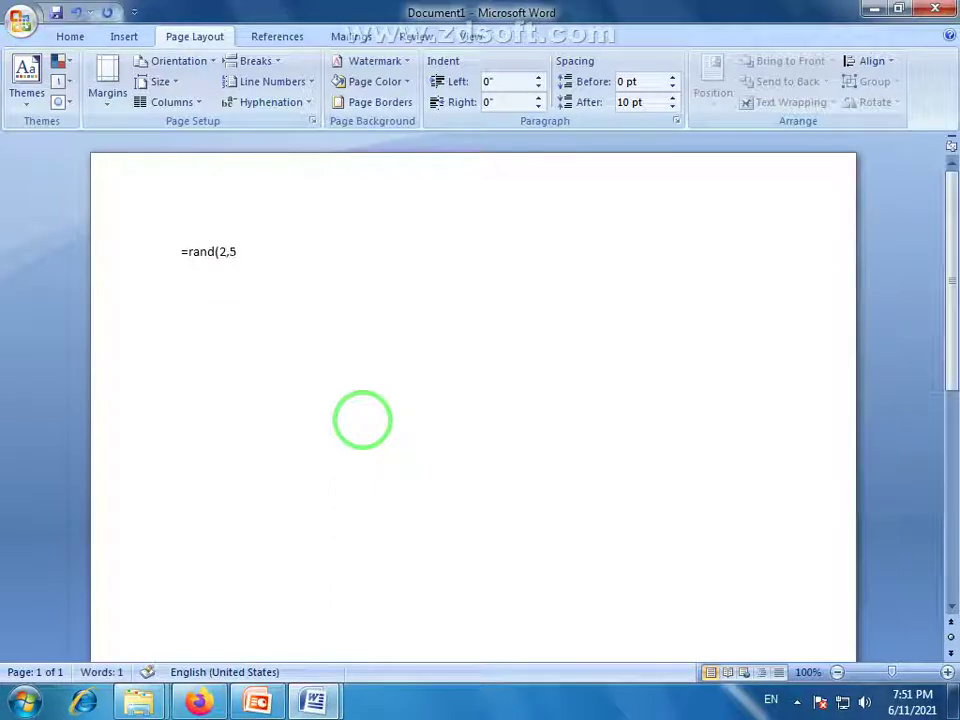
key("Return")
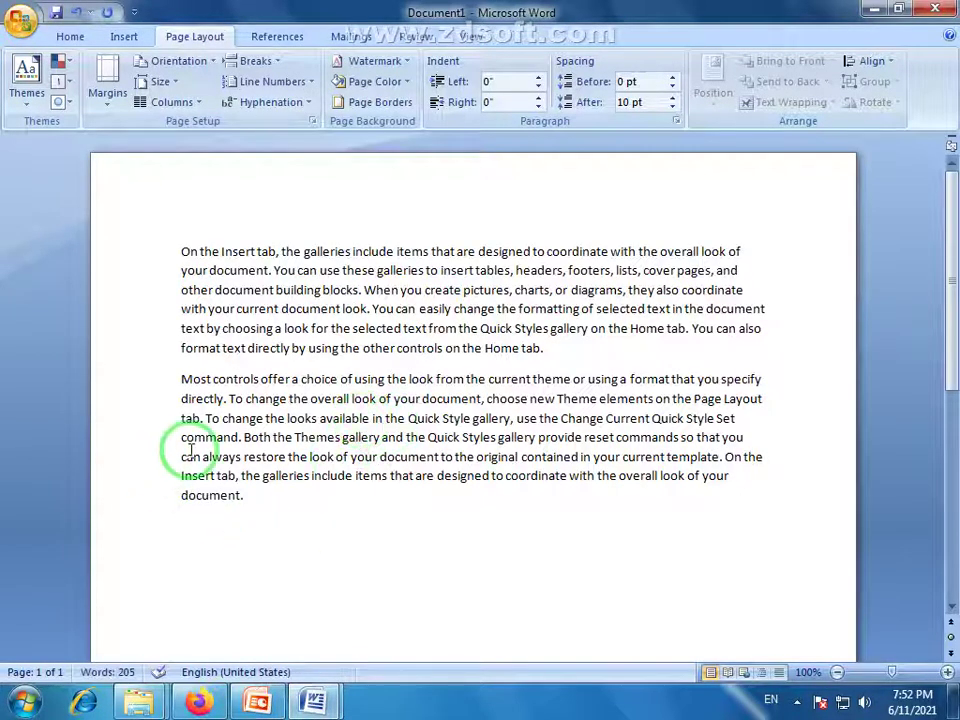
- Enlarge the font of both sample paragraphs to 12 pt
left_click_drag(253, 501, 154, 257)
left_click(228, 349)
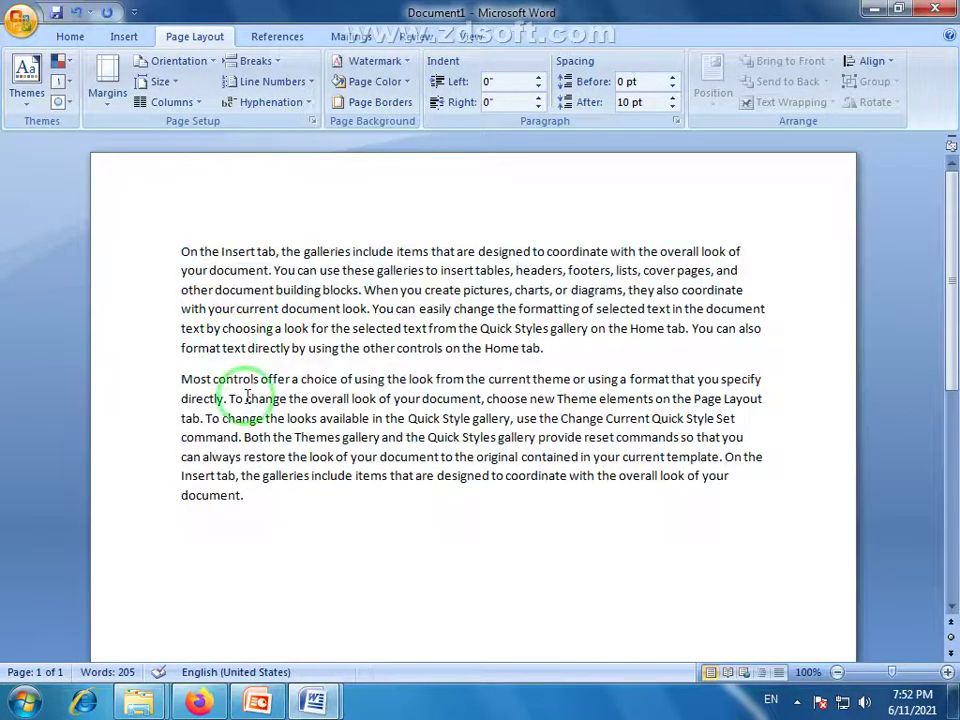
left_click_drag(257, 508, 181, 251)
left_click(70, 36)
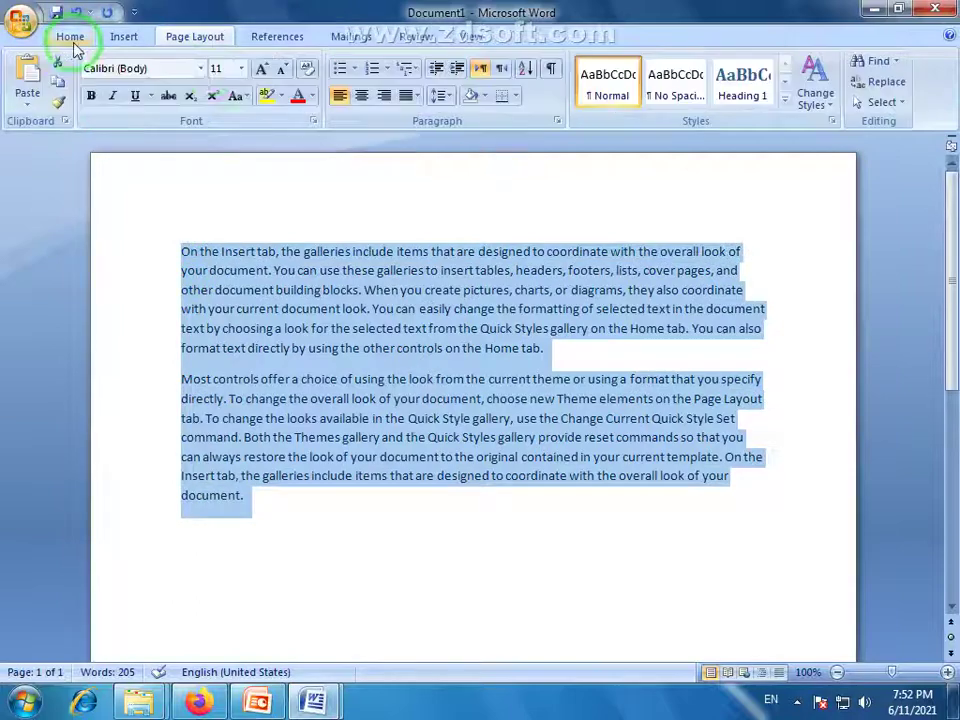
left_click(261, 68)
- Add an empty line between the two paragraphs and insert a SmartArt list with three picture placeholders above text blocks there
left_click(303, 380)
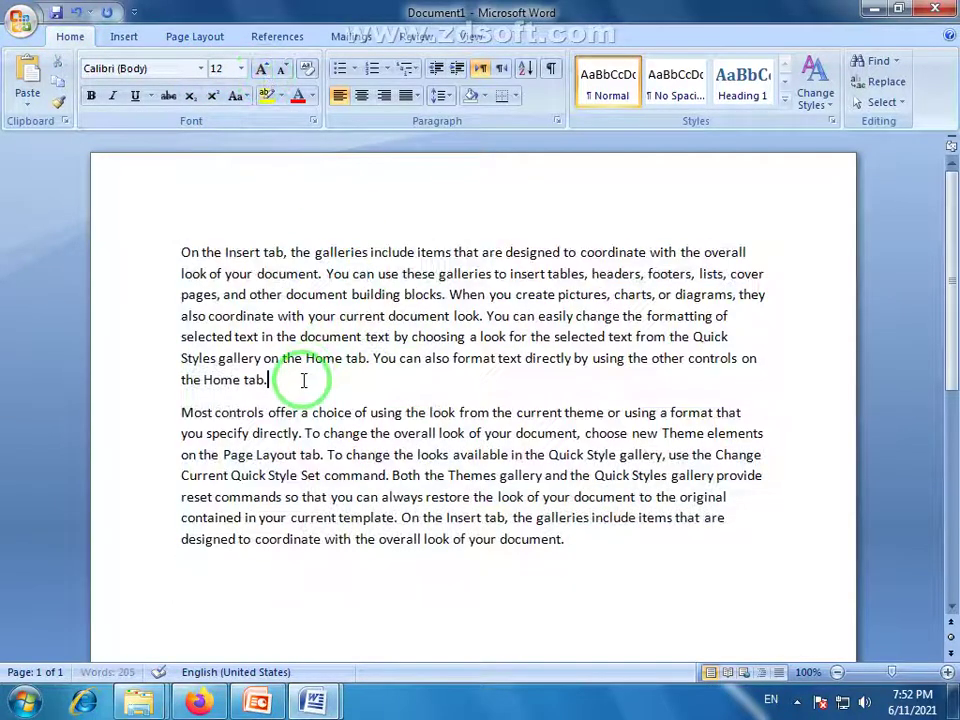
key("Return")
left_click(124, 36)
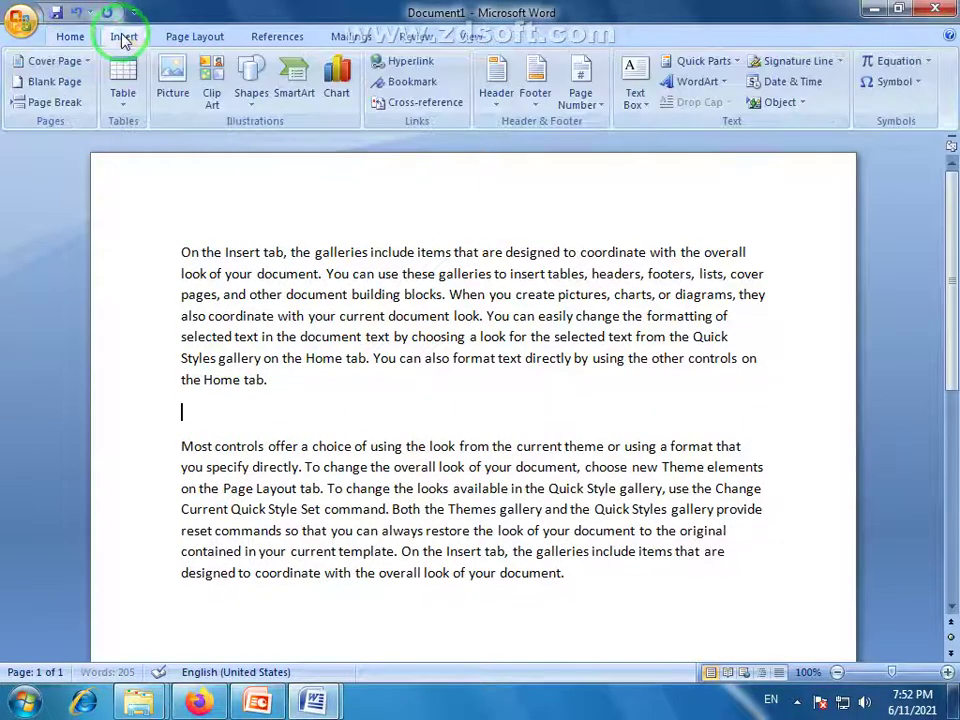
left_click(252, 98)
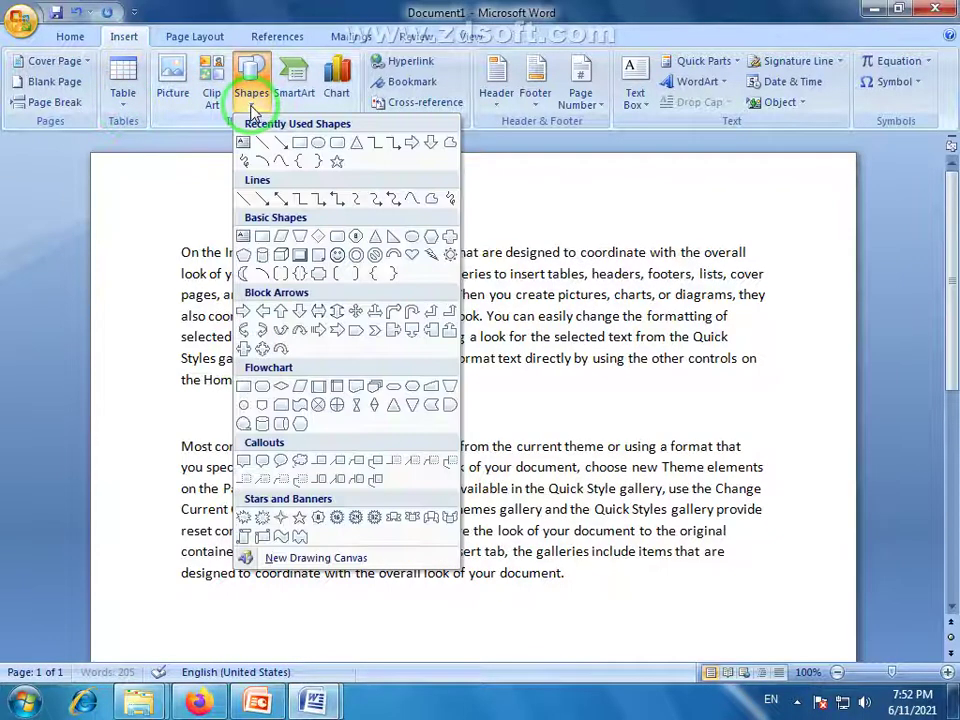
left_click(252, 112)
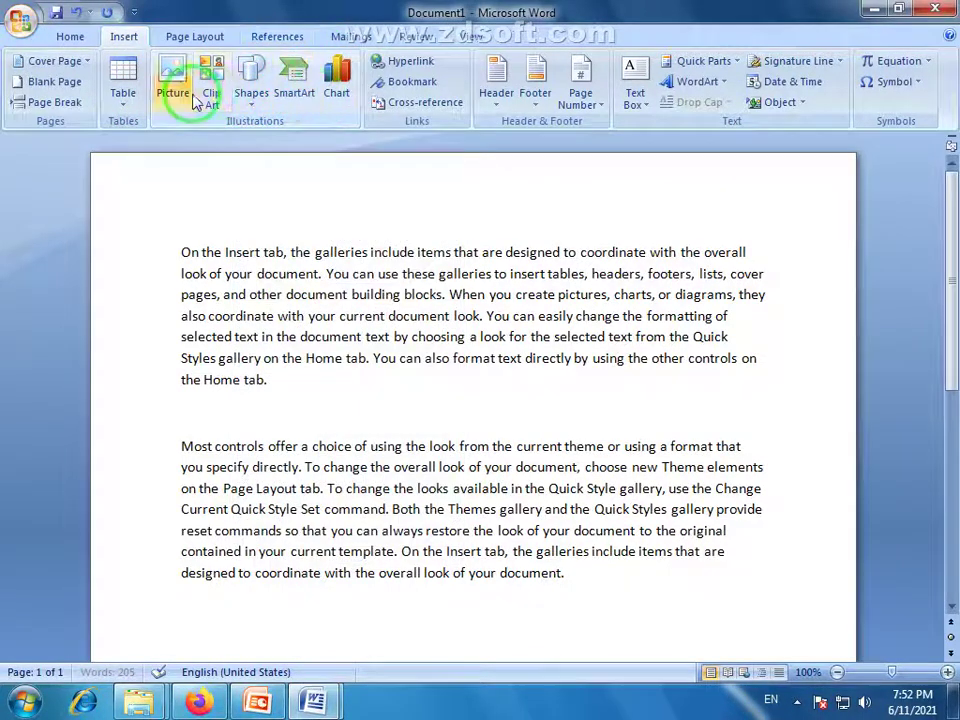
left_click(290, 98)
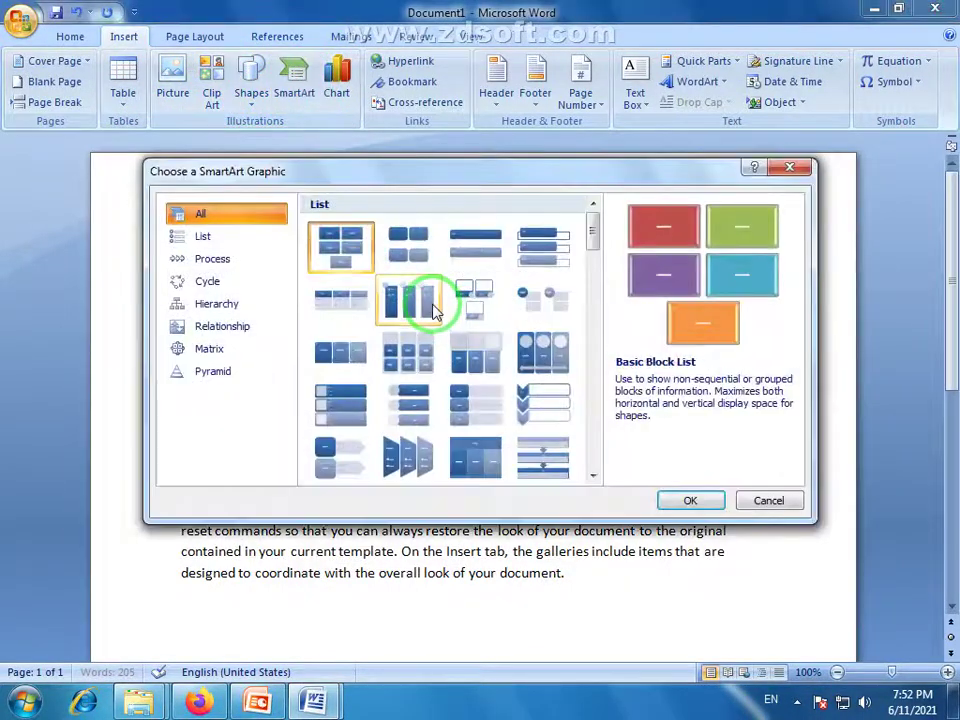
left_click_drag(596, 236, 596, 251)
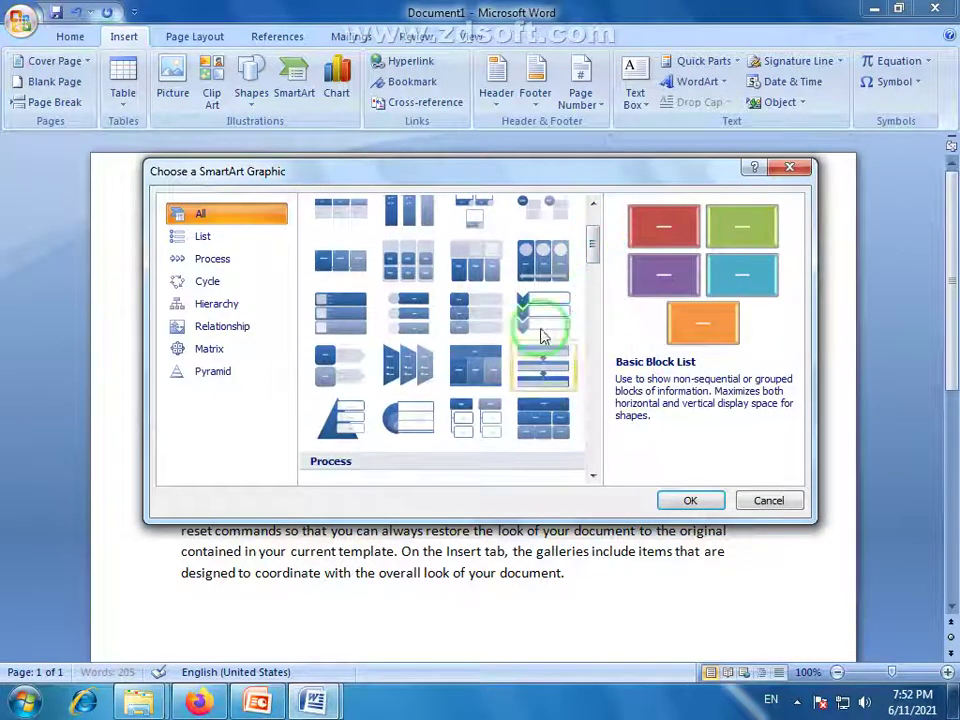
left_click(478, 268)
left_click(683, 501)
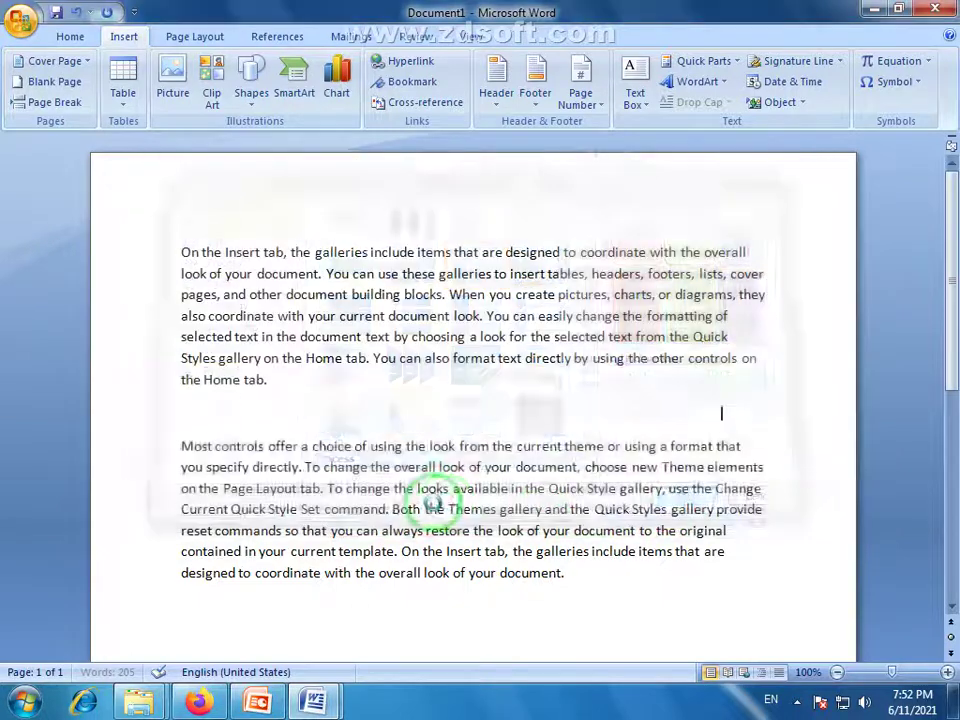
left_click(157, 414)
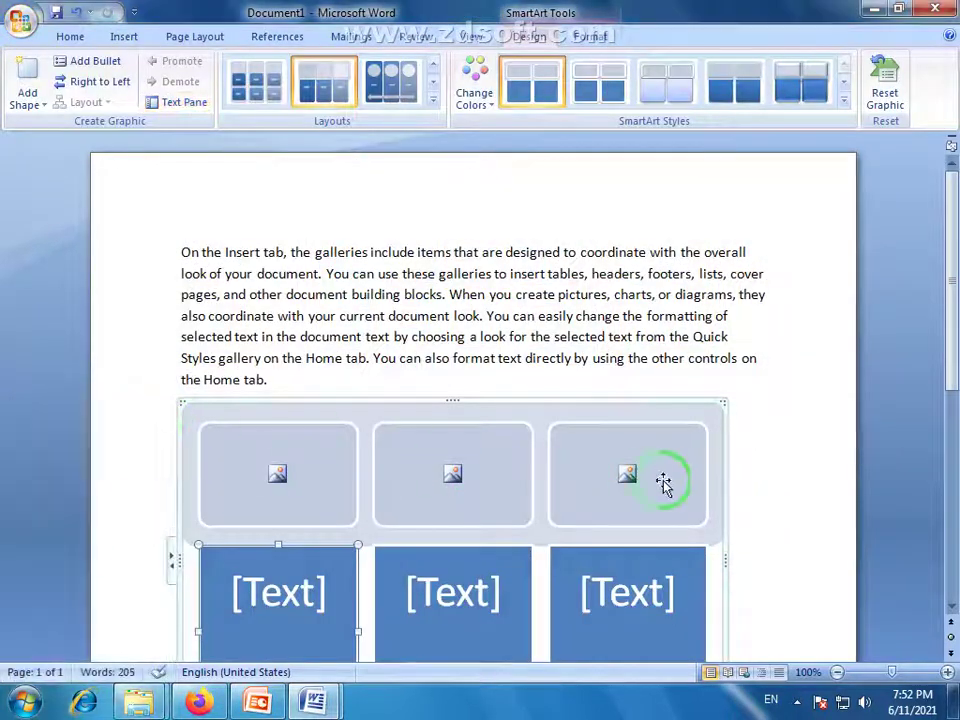
scroll(727, 474, "down", 1)
scroll(729, 476, "down", 1)
scroll(729, 474, "up", 1)
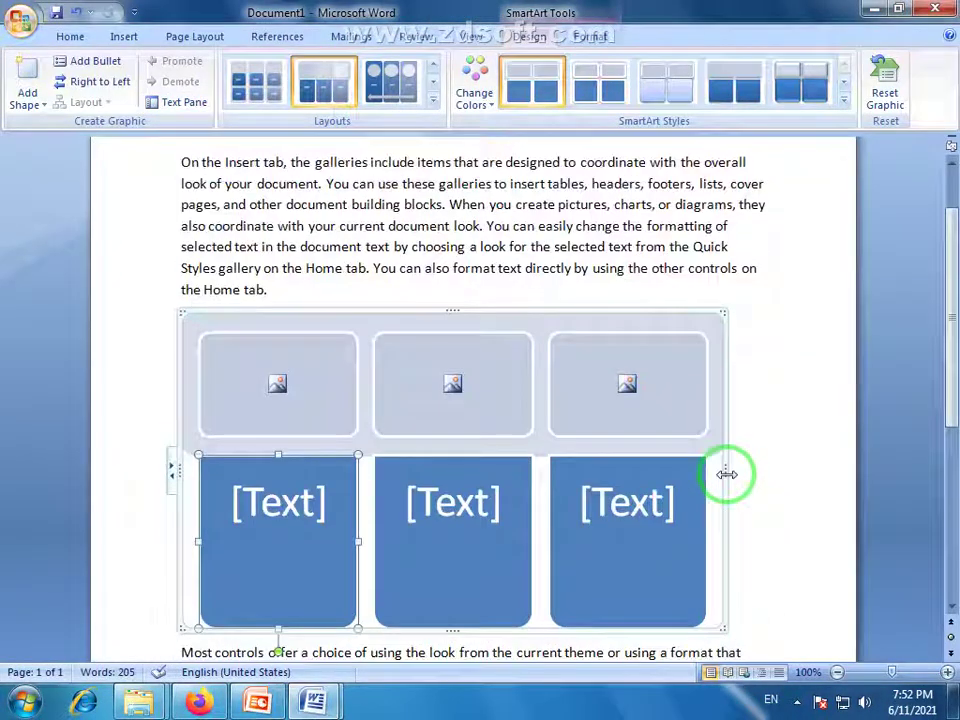
left_click(421, 462)
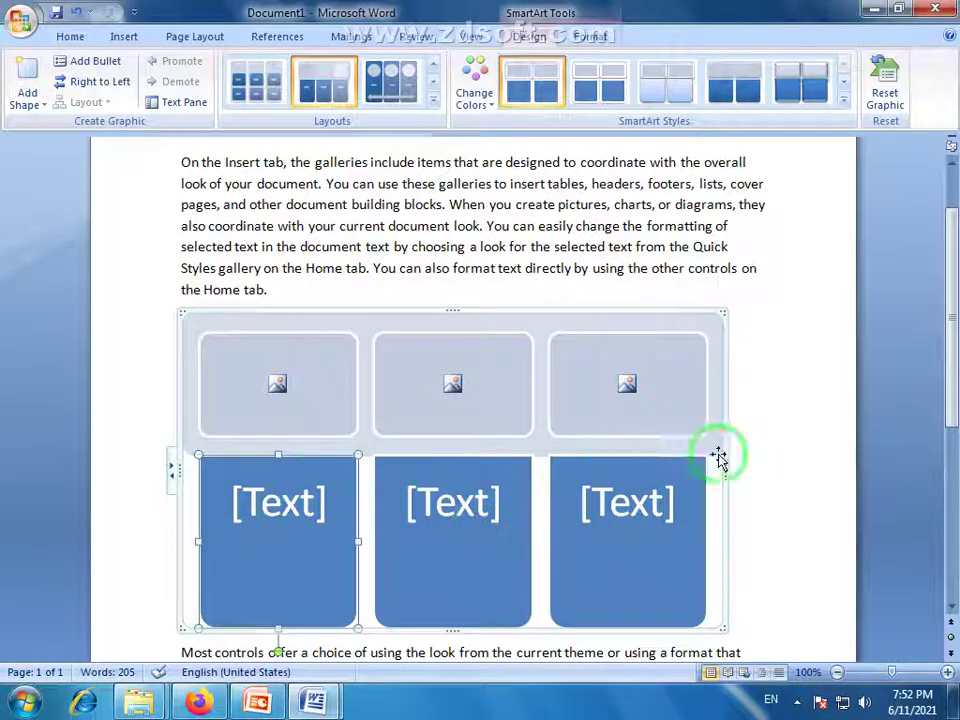
scroll(760, 485, "up", 2)
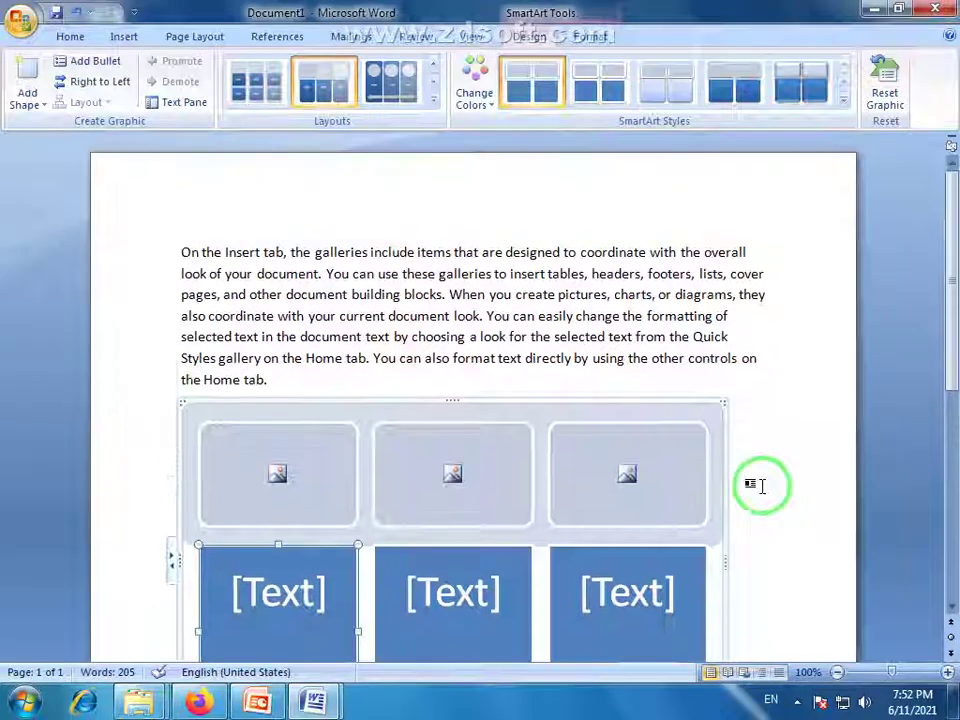
- Centre the whole document content, including both paragraphs and the SmartArt graphic
left_click(342, 400)
left_click(72, 36)
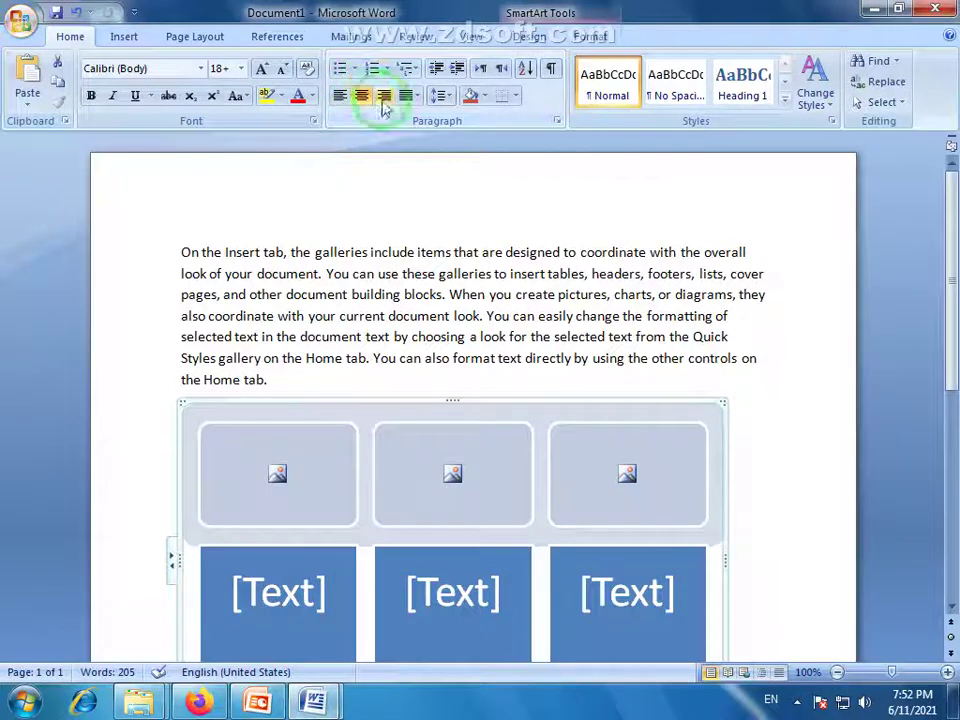
left_click(446, 320)
key("ctrl+a")
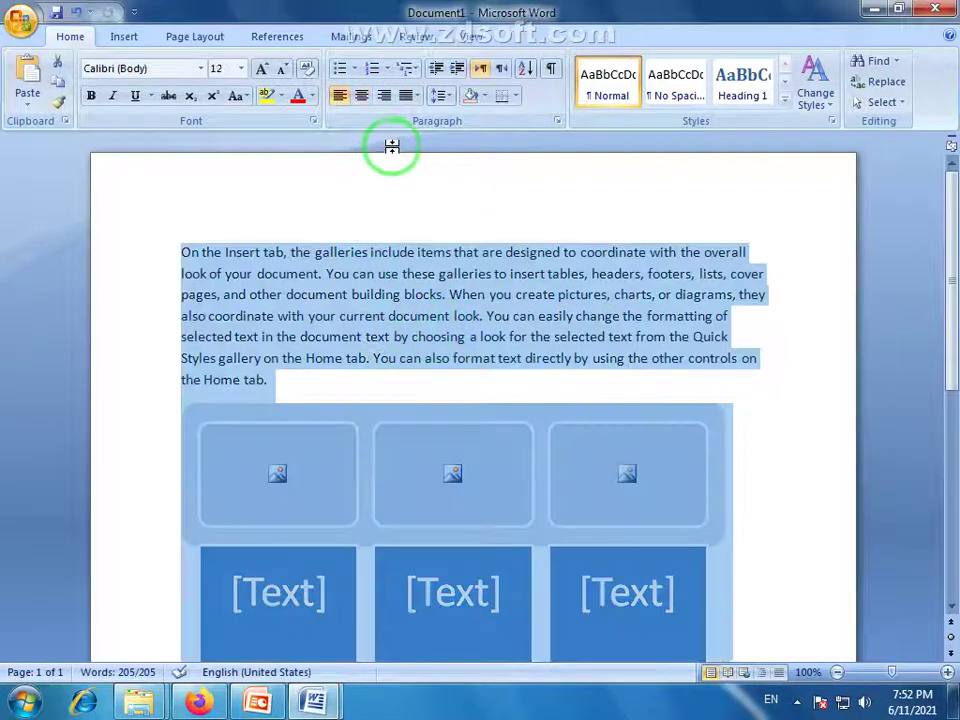
left_click(360, 97)
left_click(490, 380)
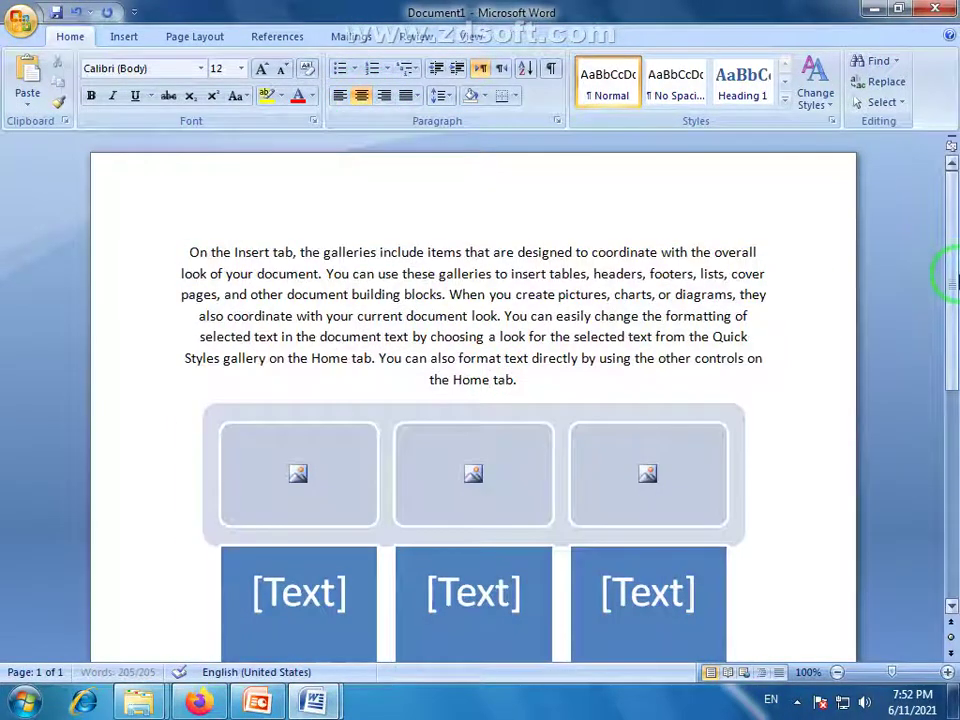
- Apply the Intense Emphasis quick style to the first paragraph above the SmartArt graphic
scroll(945, 268, "down", 1)
left_click_drag(536, 356, 133, 200)
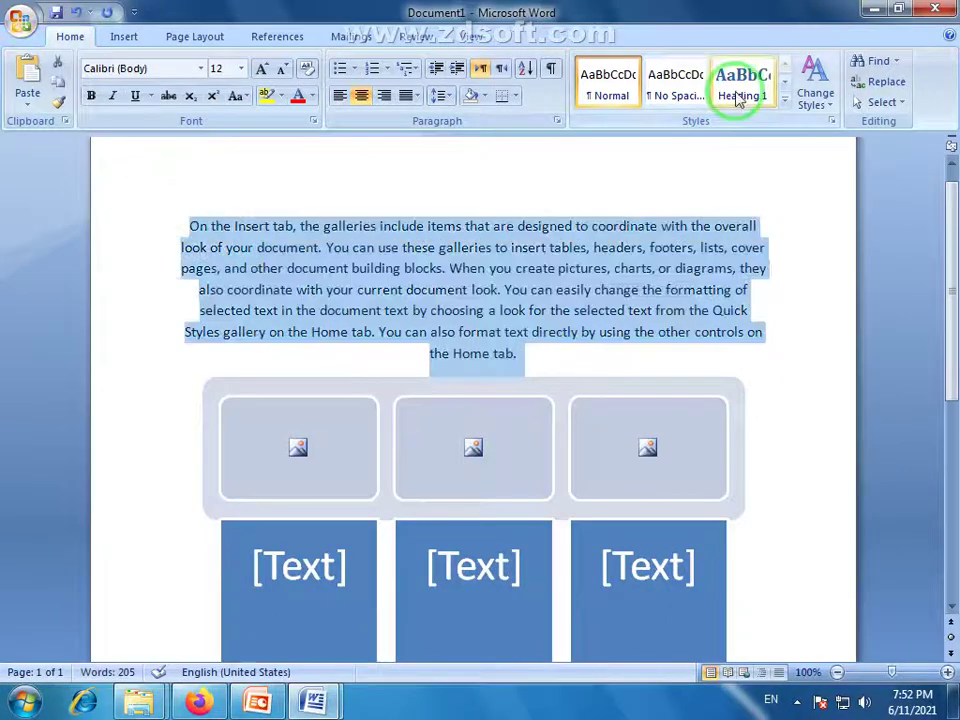
left_click(784, 103)
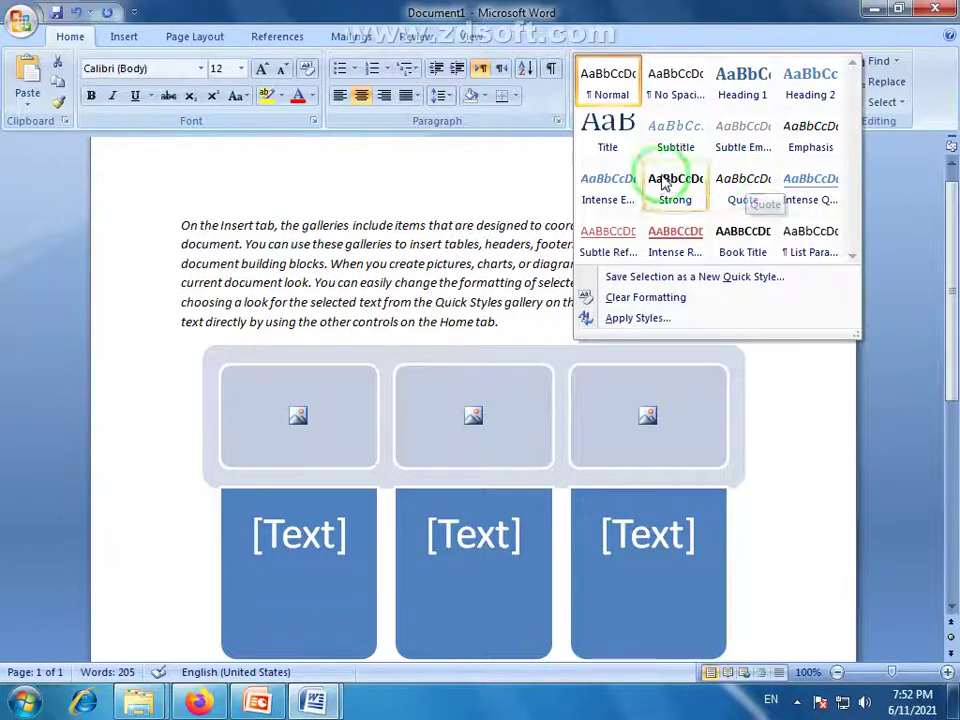
left_click(610, 188)
left_click(773, 511)
left_click_drag(953, 298, 945, 270)
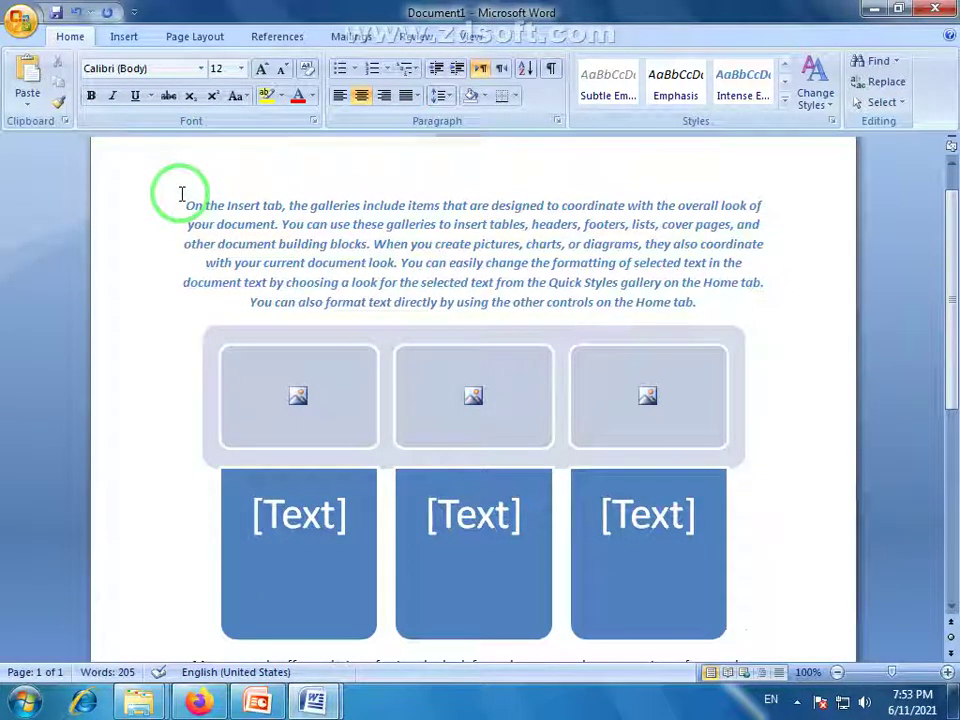
- Apply the built-in Flow theme to the document and change its theme colors to an orange color set
left_click(187, 40)
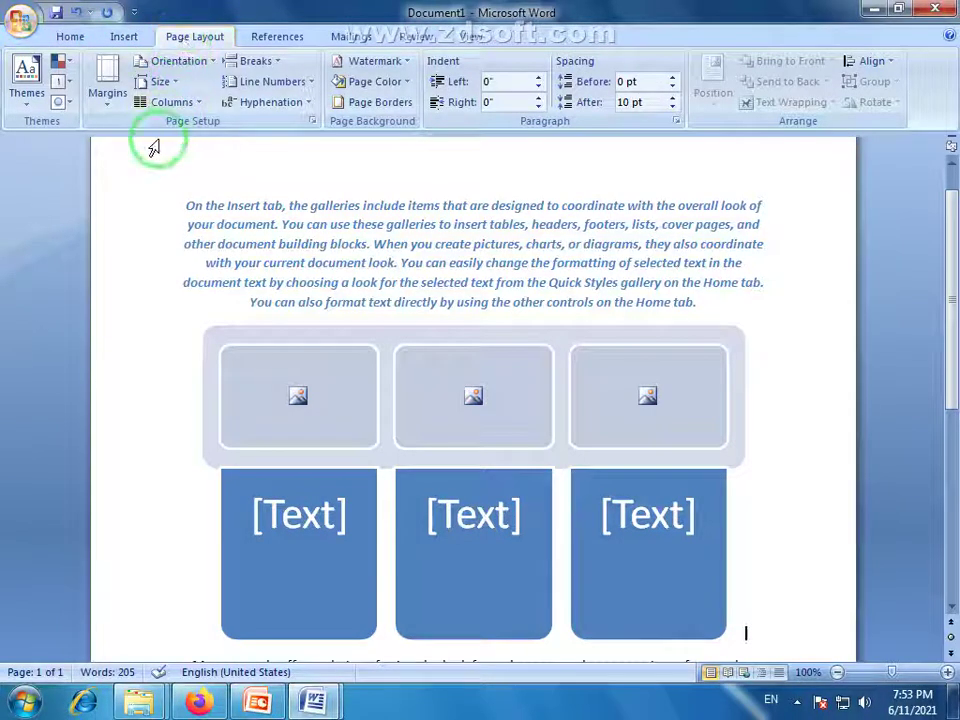
left_click(31, 112)
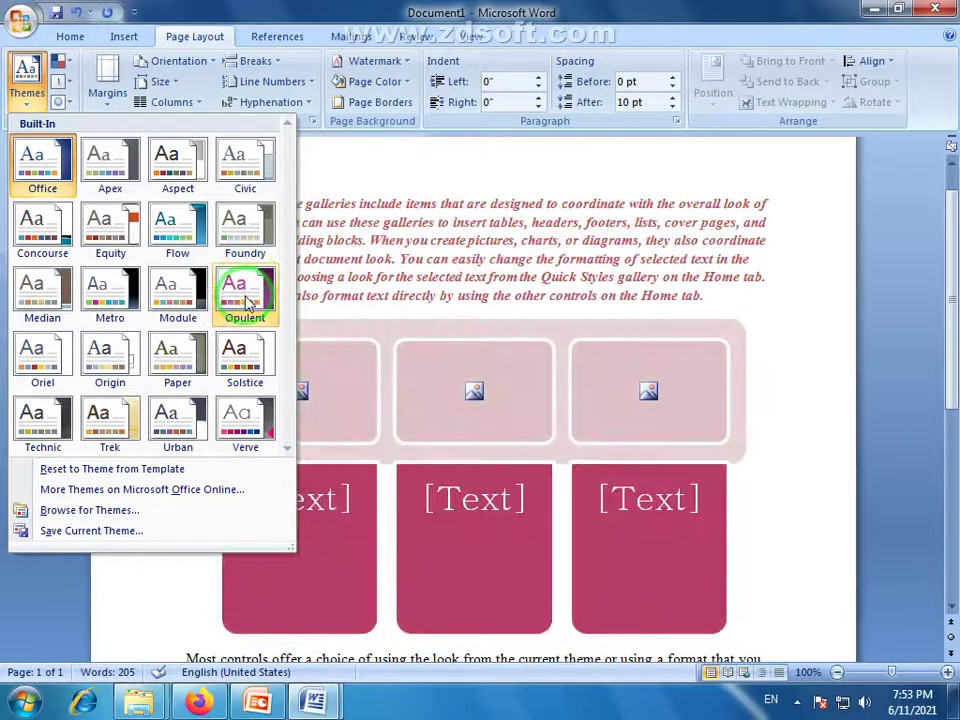
left_click(178, 221)
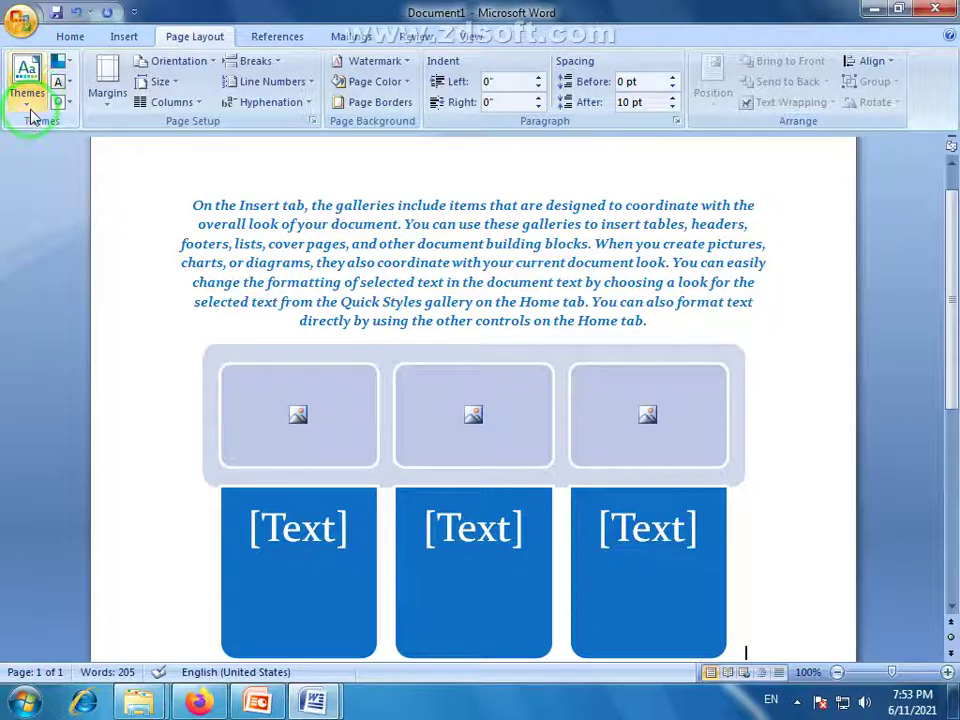
left_click(70, 66)
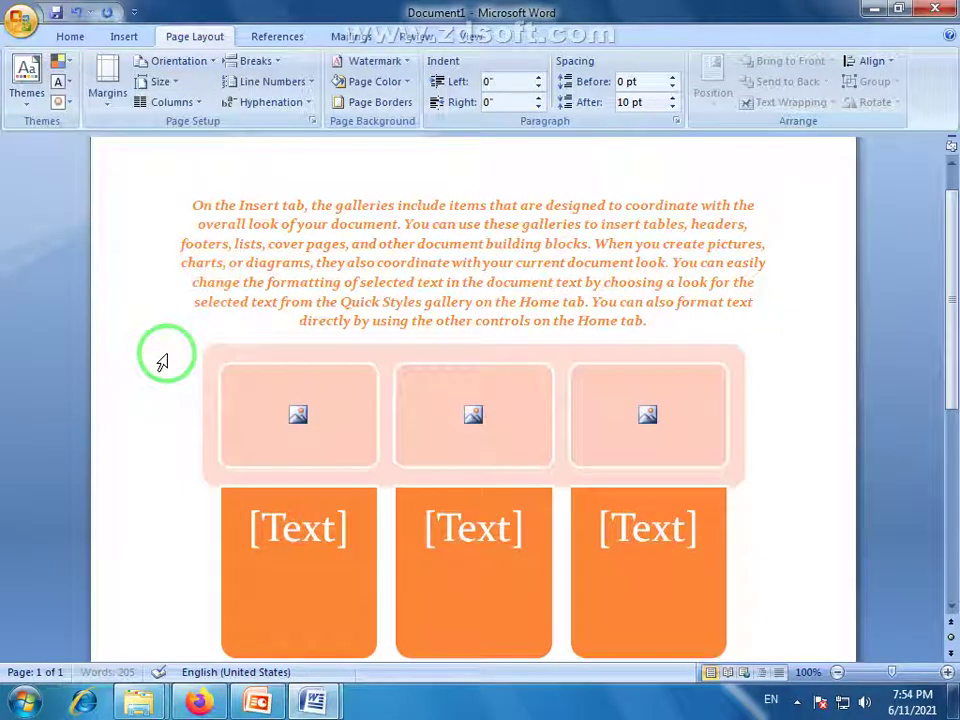
- Preview the full list of built-in theme fonts on the document and look over the built-in theme effects, keeping the current ones
left_click(69, 83)
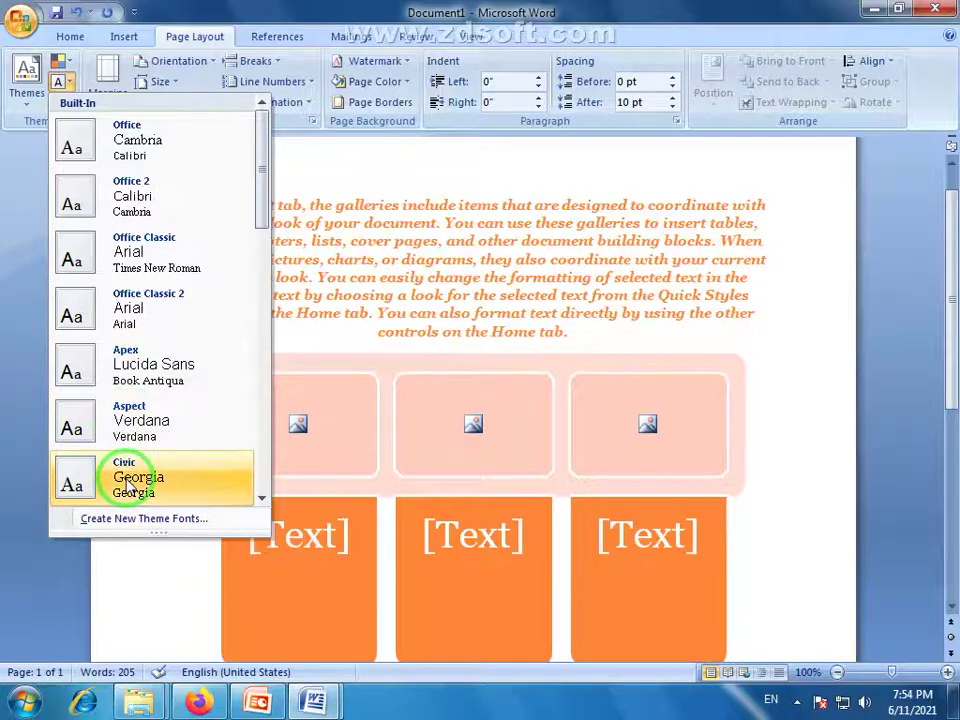
scroll(130, 370, "down", 2)
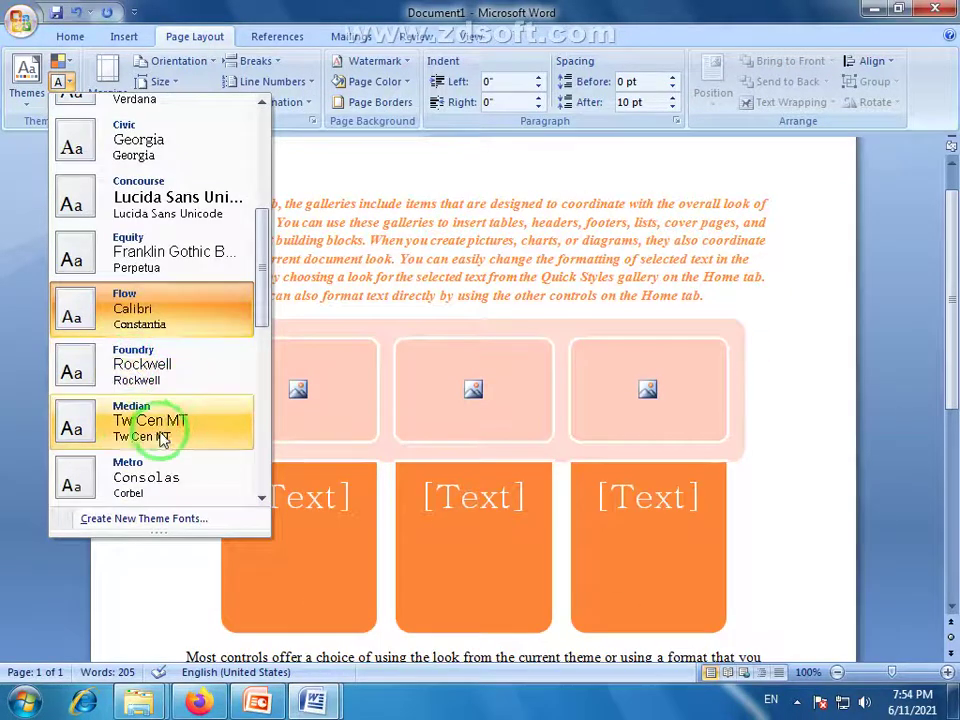
scroll(150, 425, "down", 1)
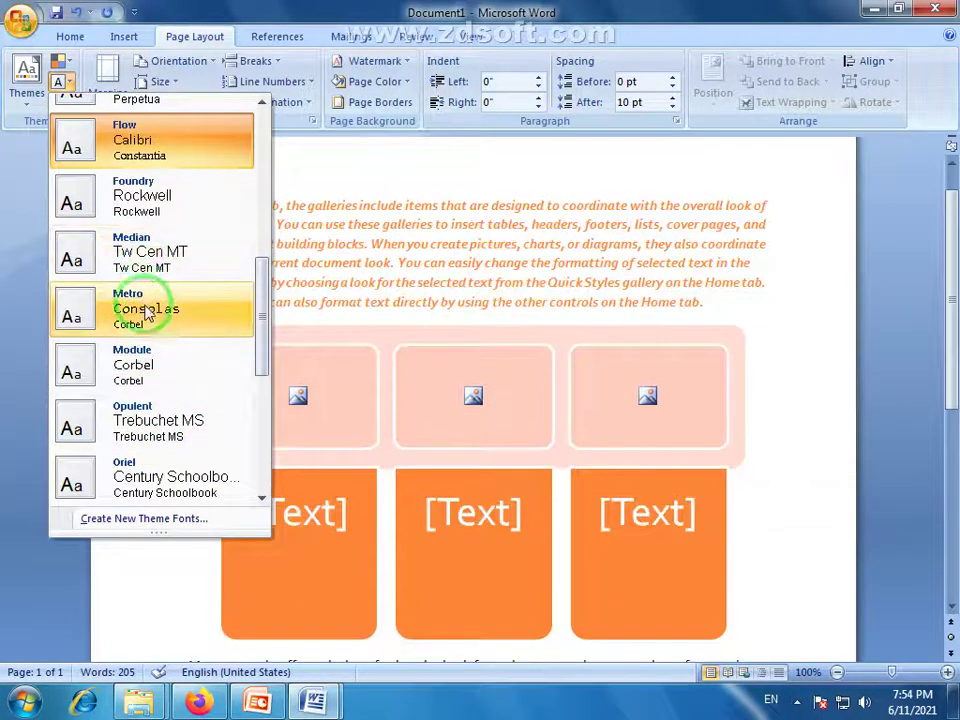
scroll(155, 470, "down", 1)
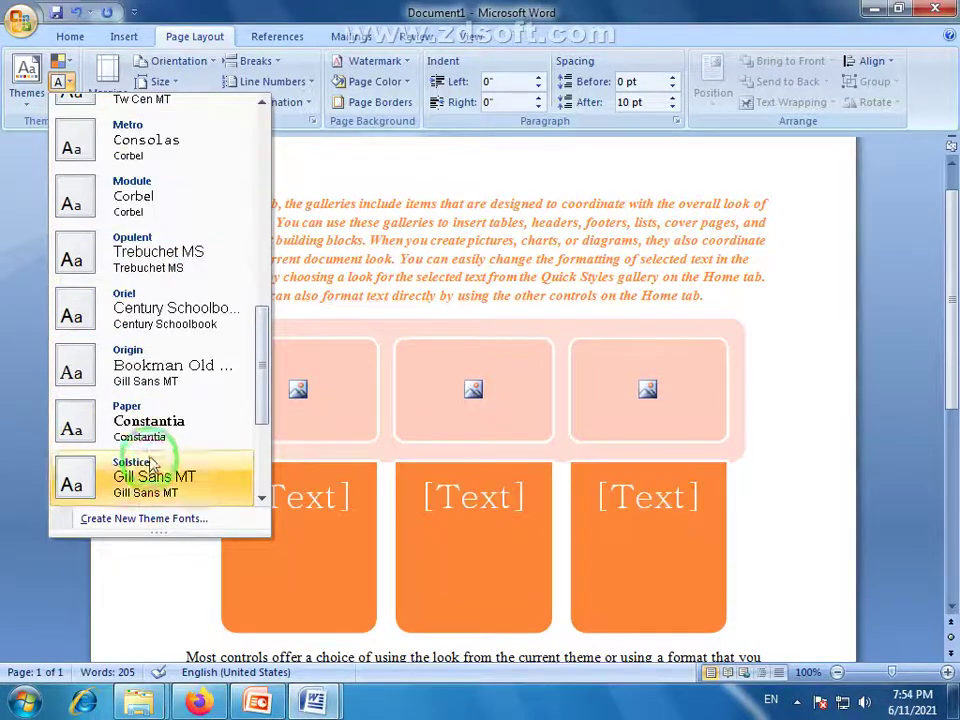
scroll(140, 478, "down", 2)
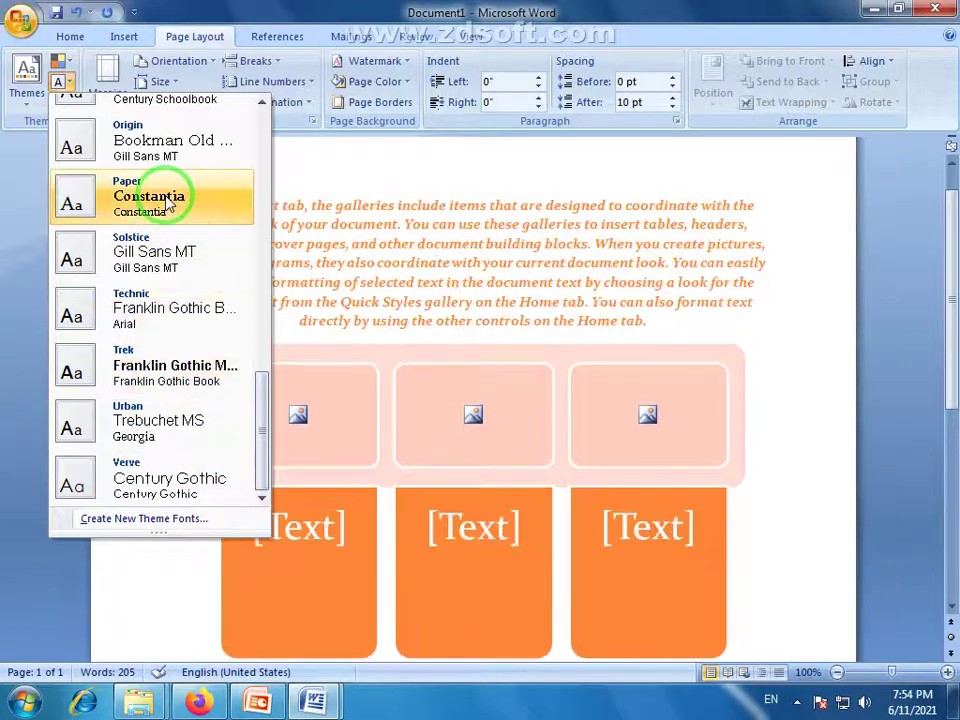
left_click(160, 10)
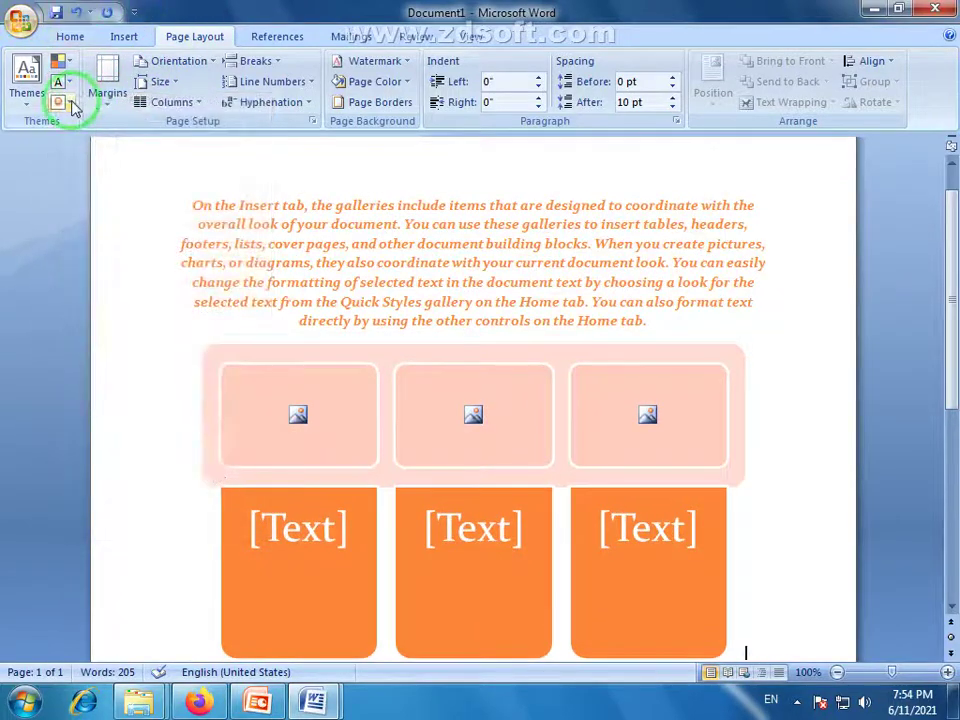
left_click(60, 103)
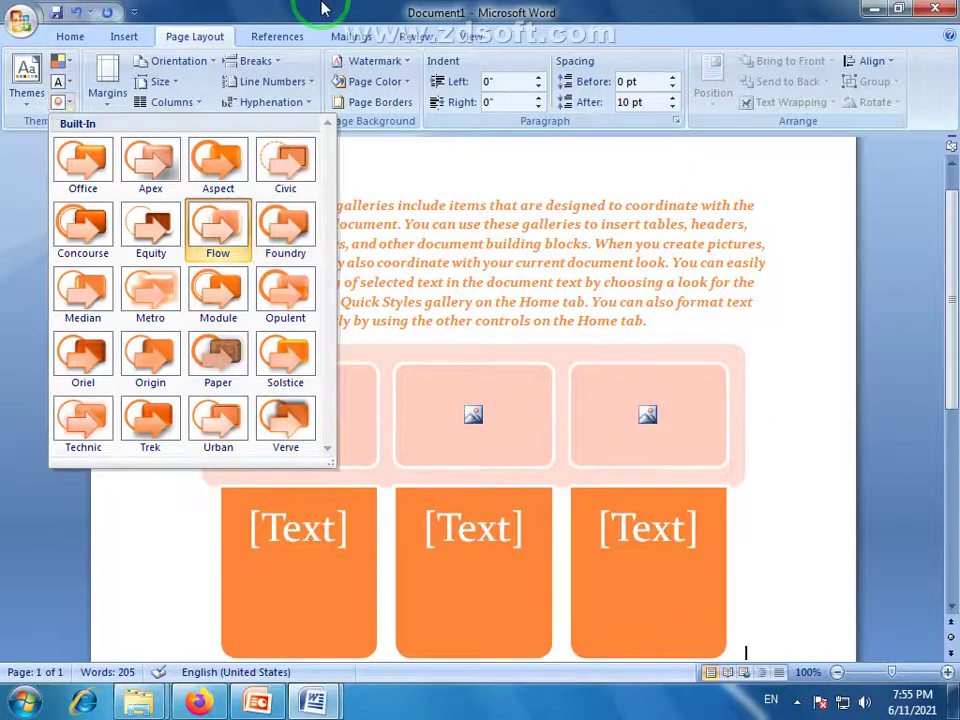
left_click(100, 90)
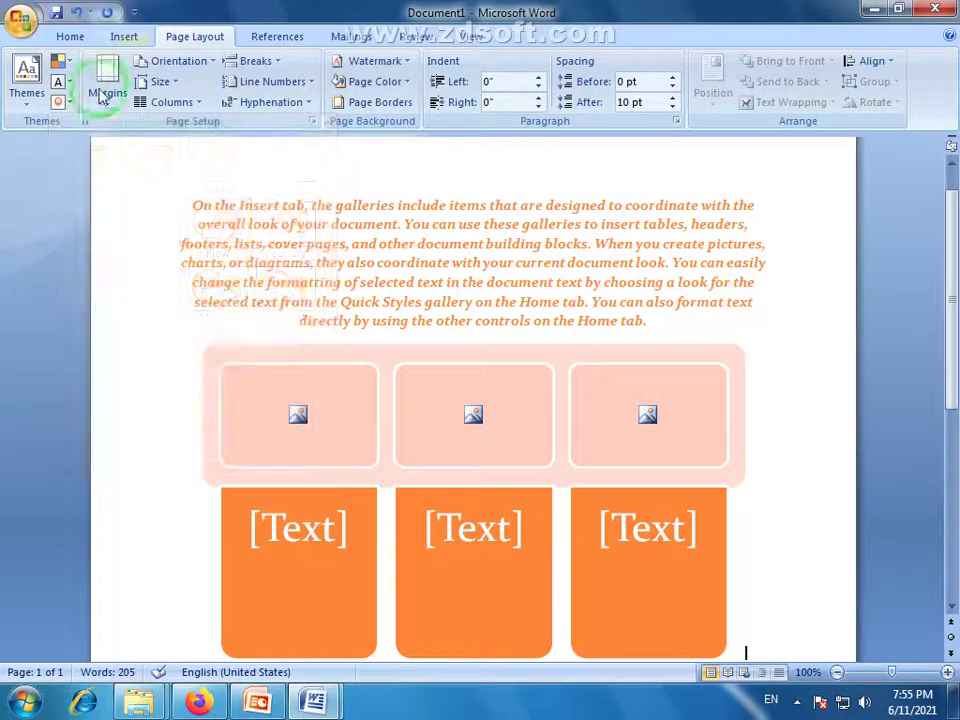
- Reset the document to the theme from its template and review the available themes and the theme browsing and saving options
left_click(31, 108)
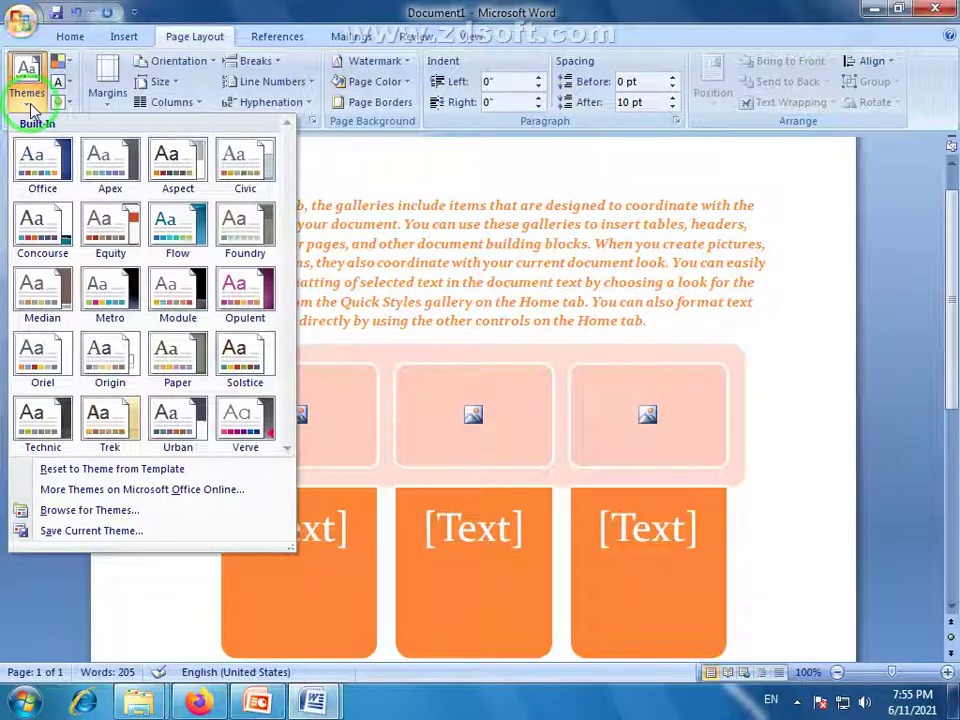
left_click(139, 469)
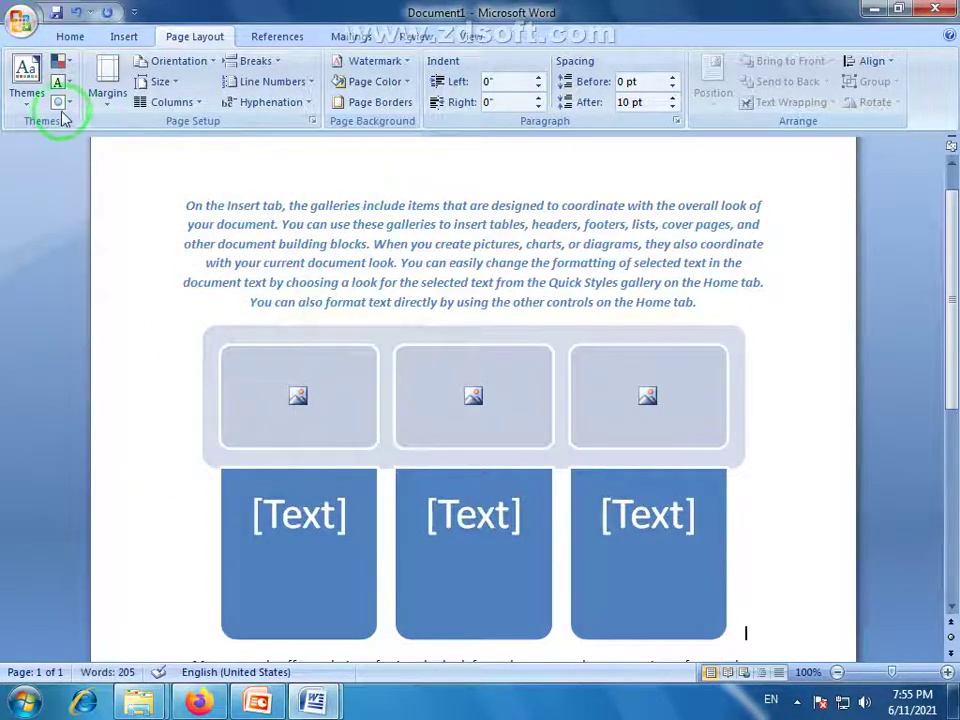
left_click(31, 106)
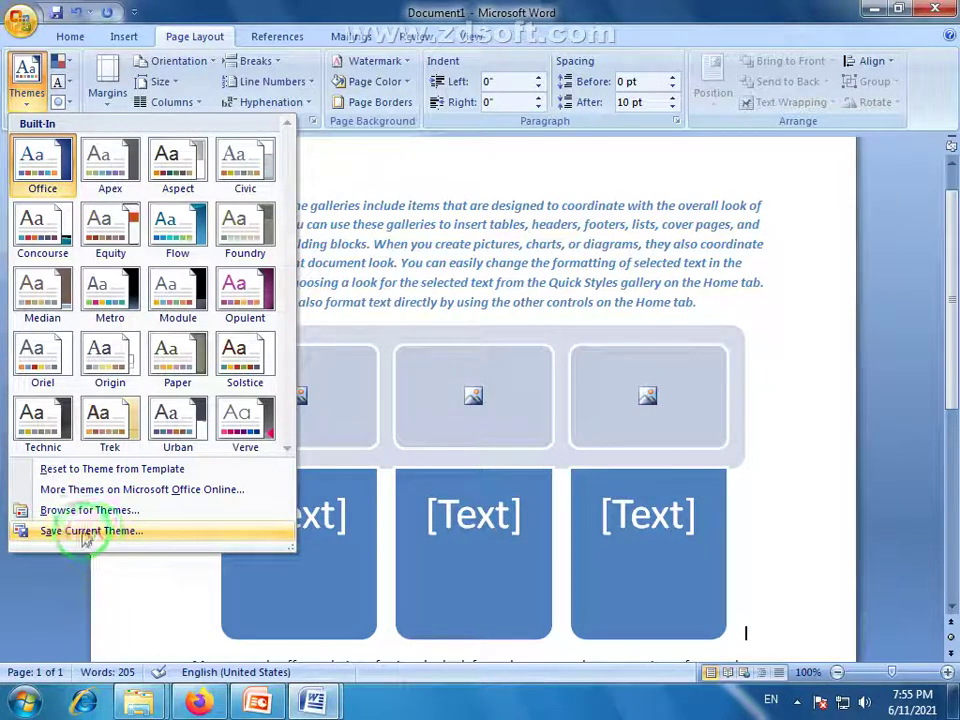
left_click(320, 8)
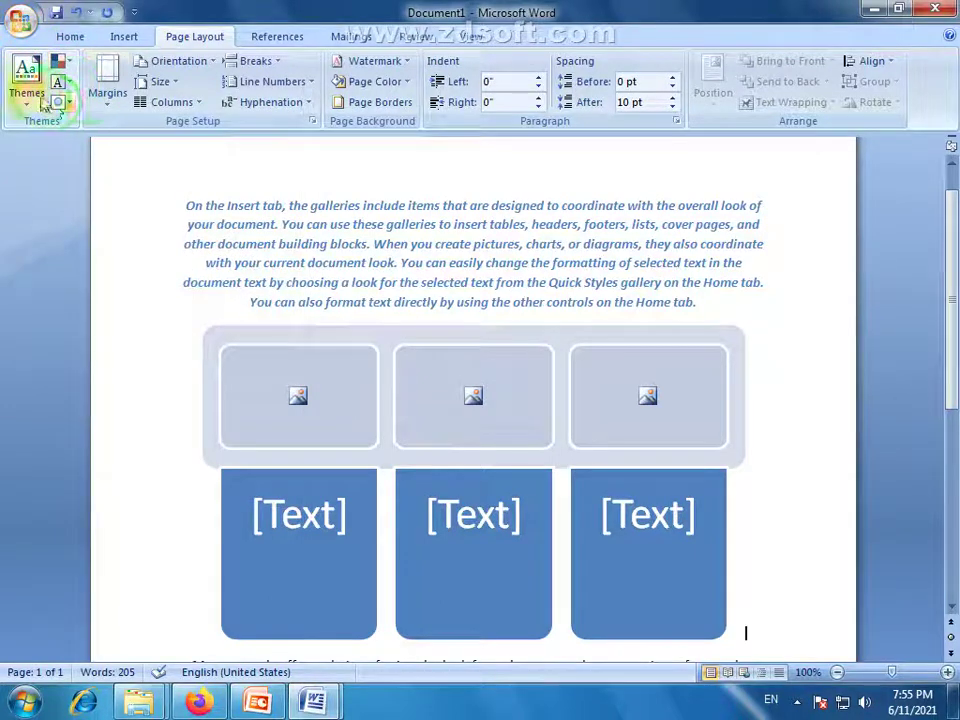
left_click_drag(184, 204, 729, 311)
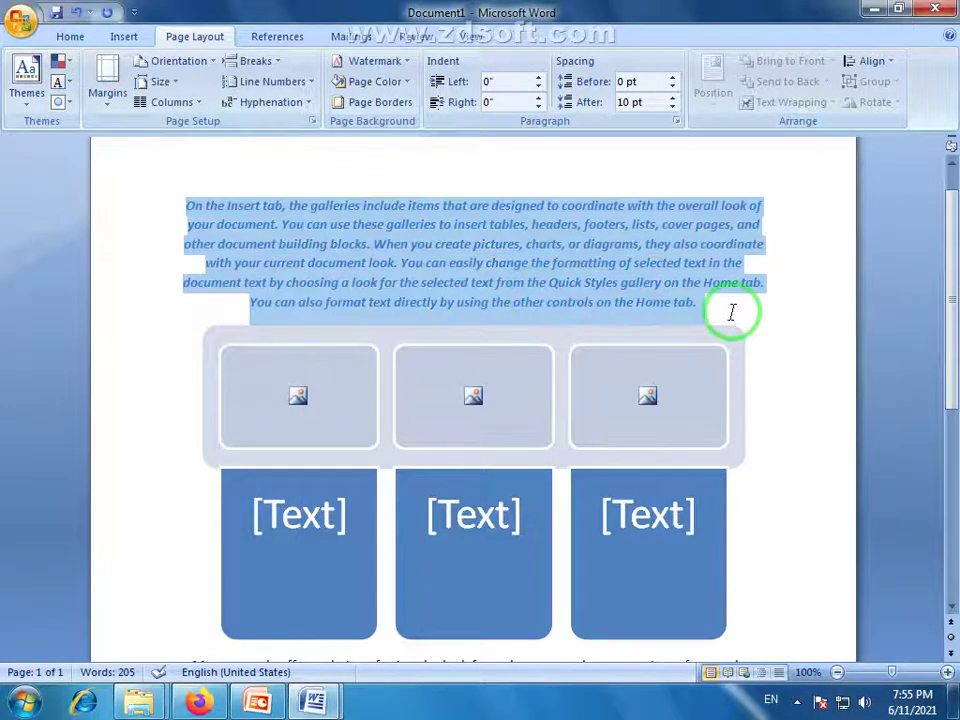
left_click(729, 311)
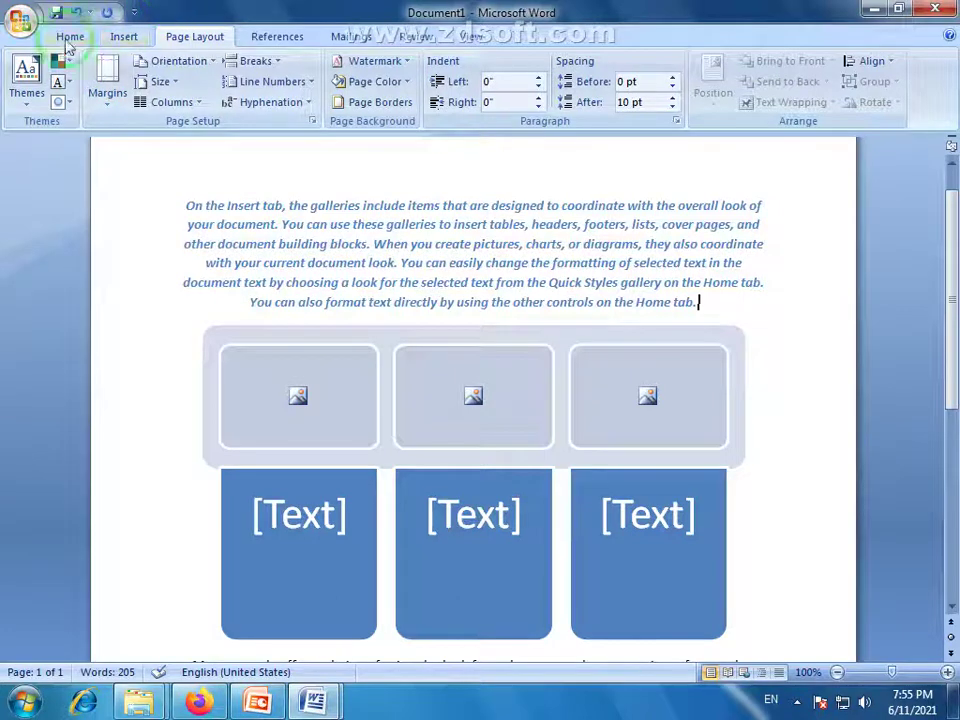
left_click(25, 108)
left_click(60, 62)
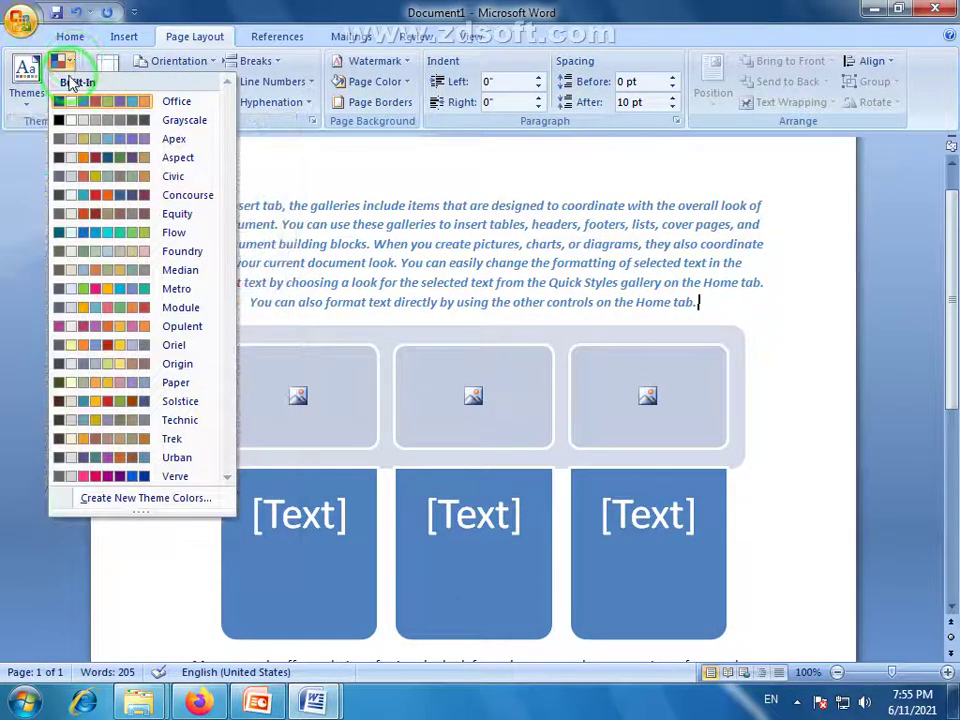
left_click(76, 92)
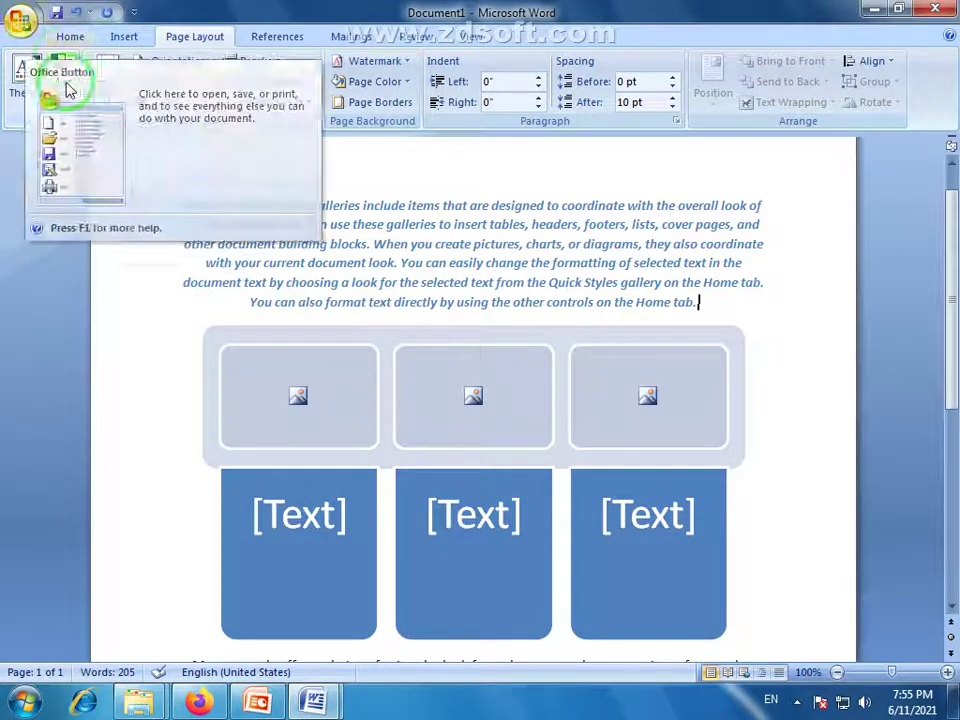
left_click_drag(165, 205, 762, 320)
left_click(392, 333)
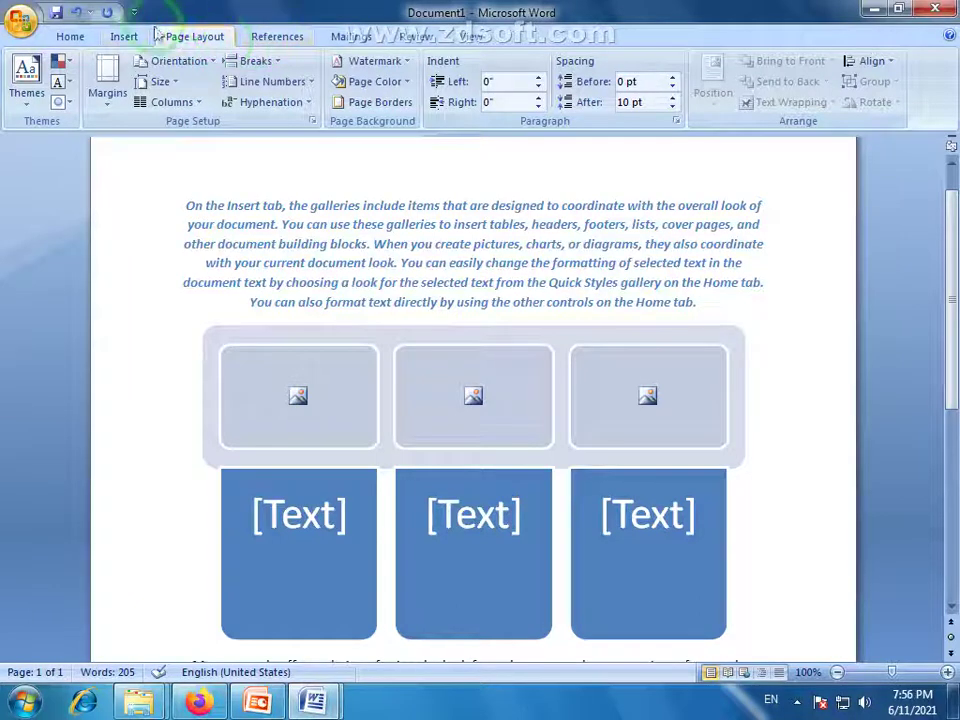
left_click(183, 40)
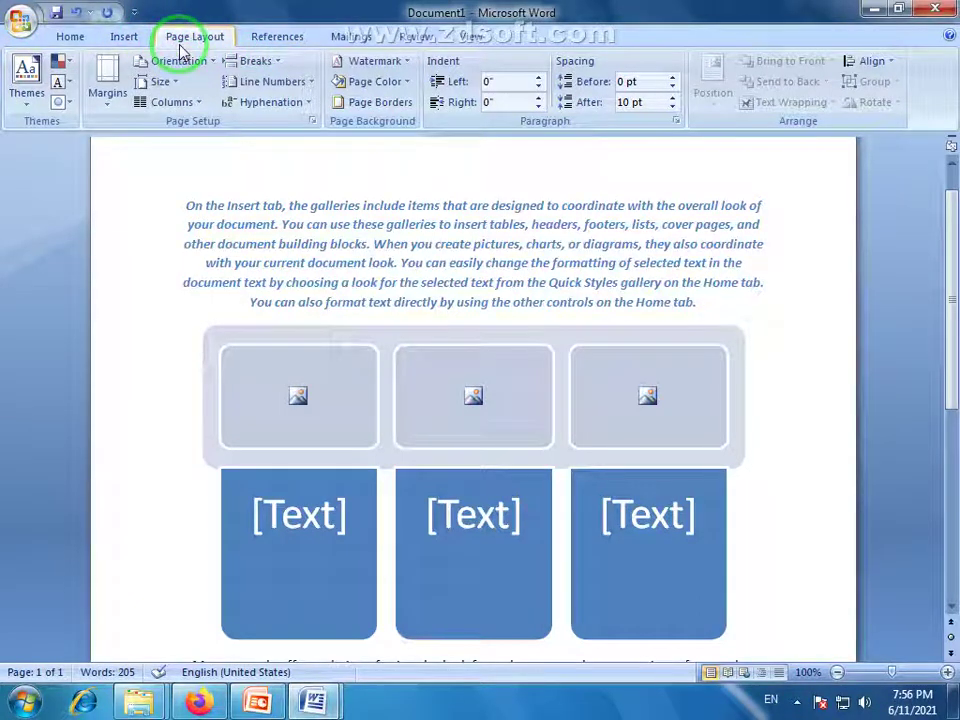
left_click(4, 130)
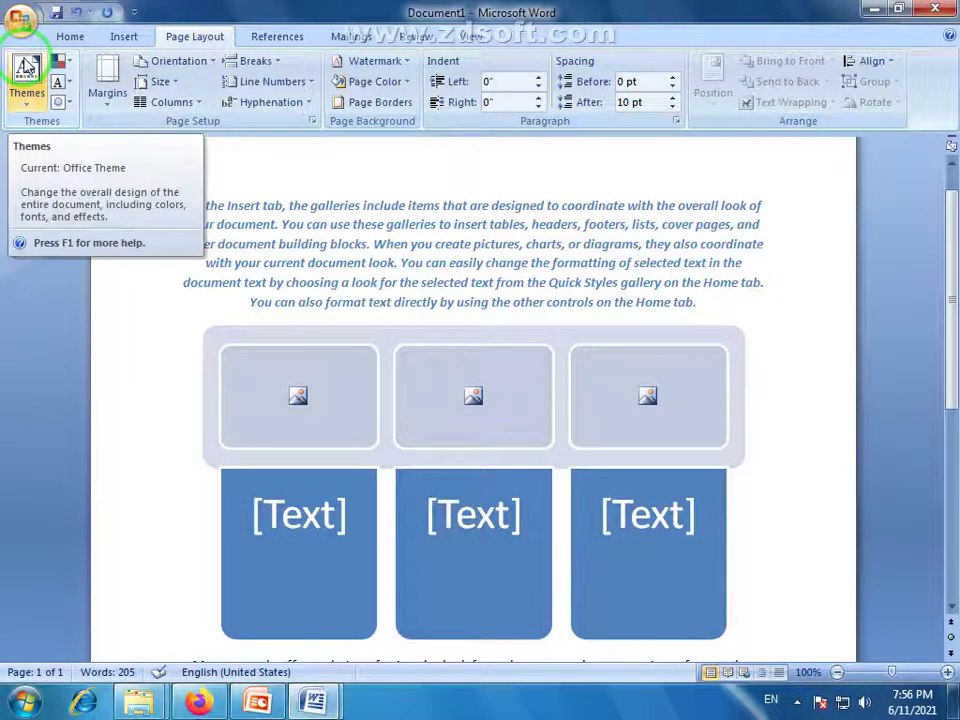